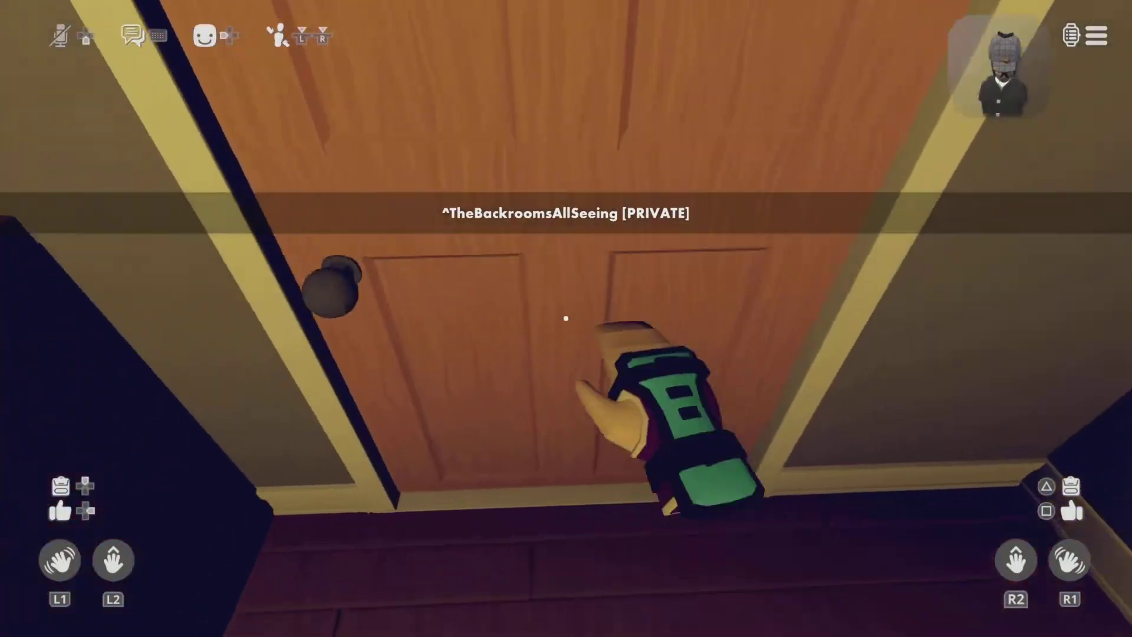
- Leave the first room, switch off the dining room lights, and approach its door
left_click(566, 318)
key("w")
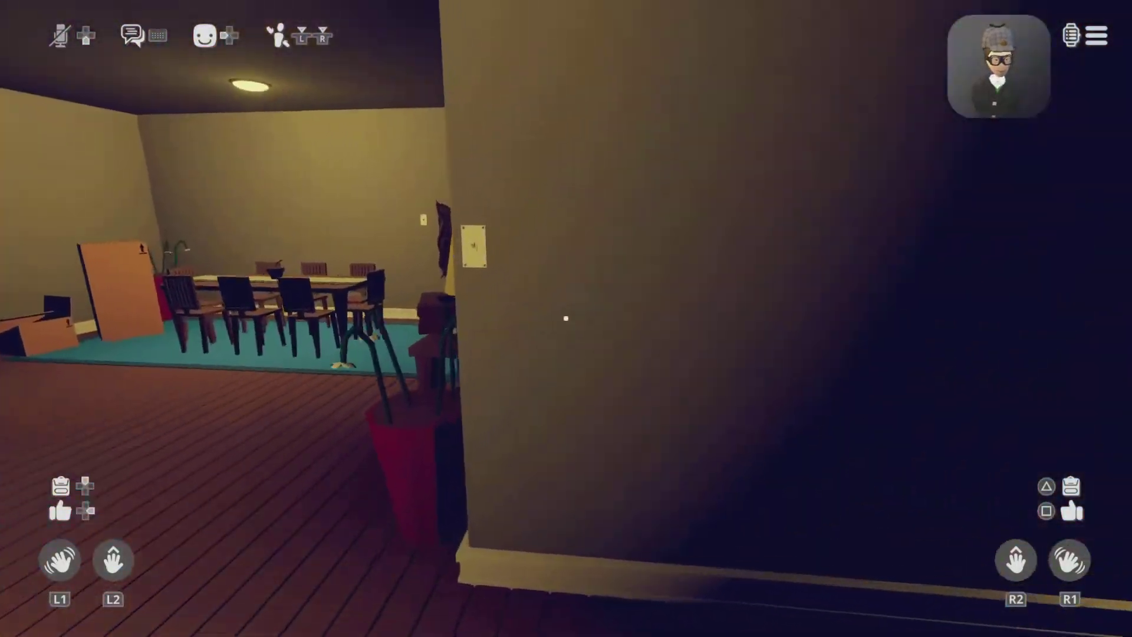
key("w")
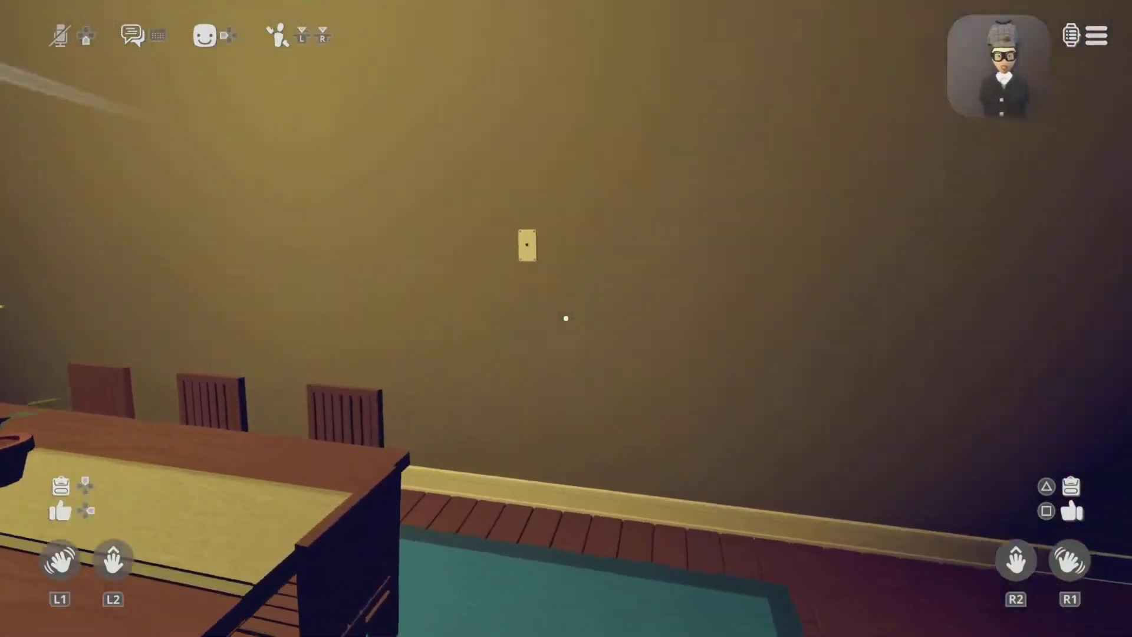
left_click(566, 318)
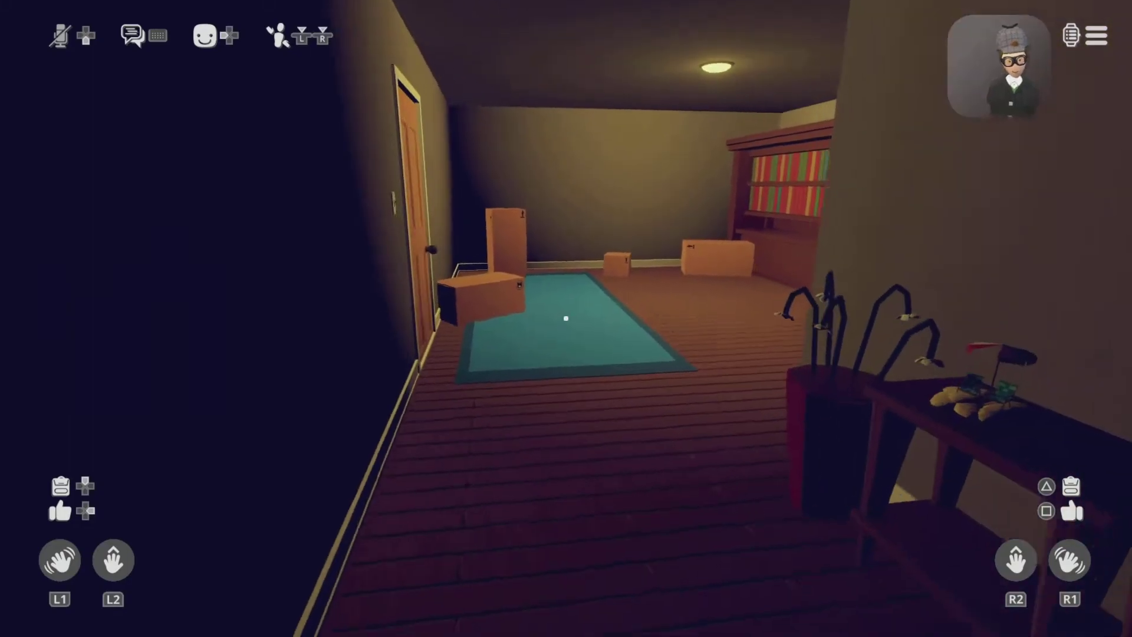
key("w")
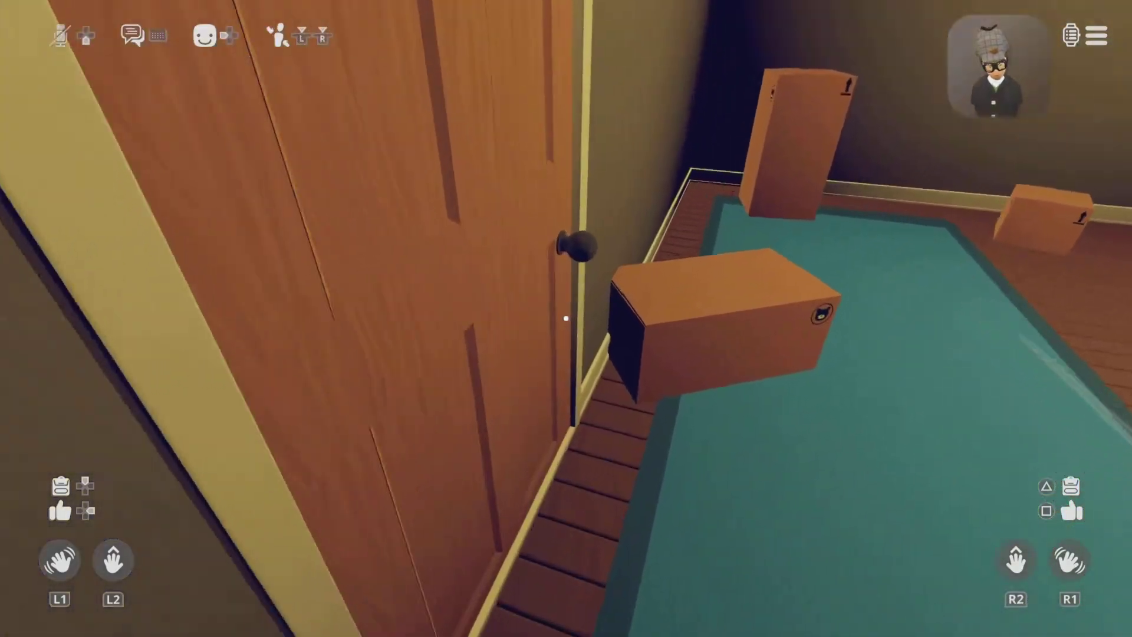
- Walk down the numbered hallway to the open elevator at its end
left_click(566, 319)
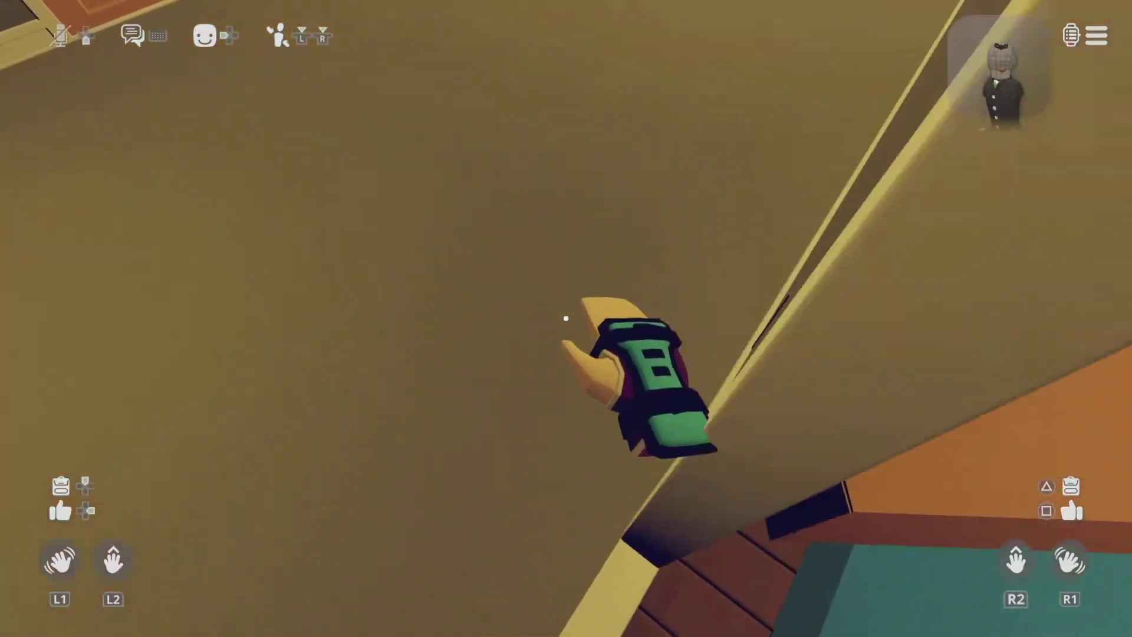
key("w")
key("w")
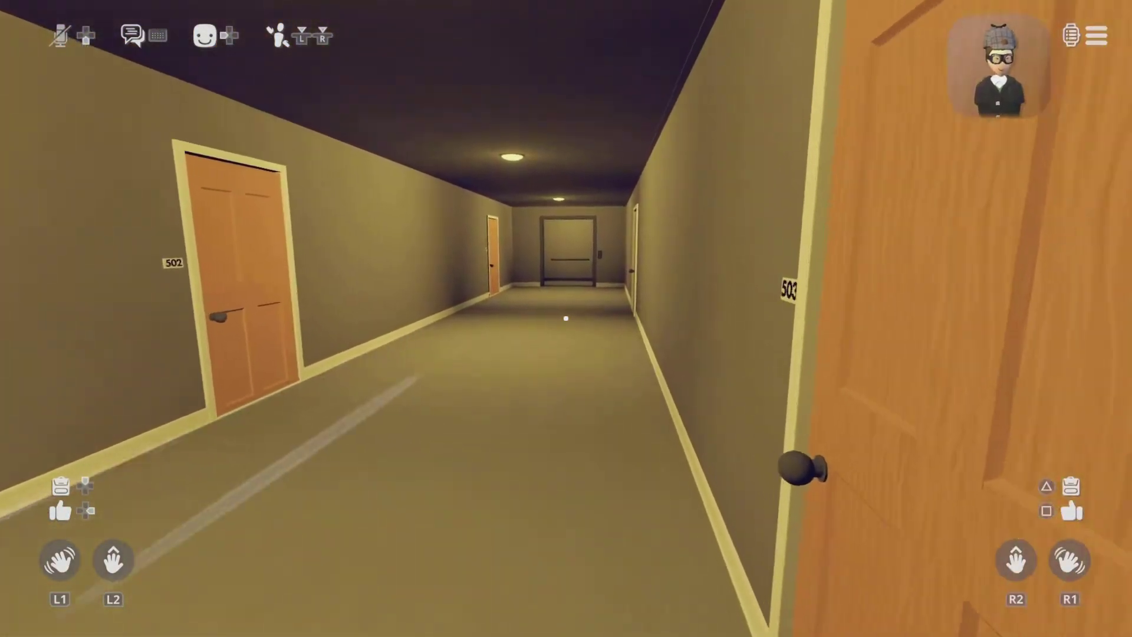
key("w")
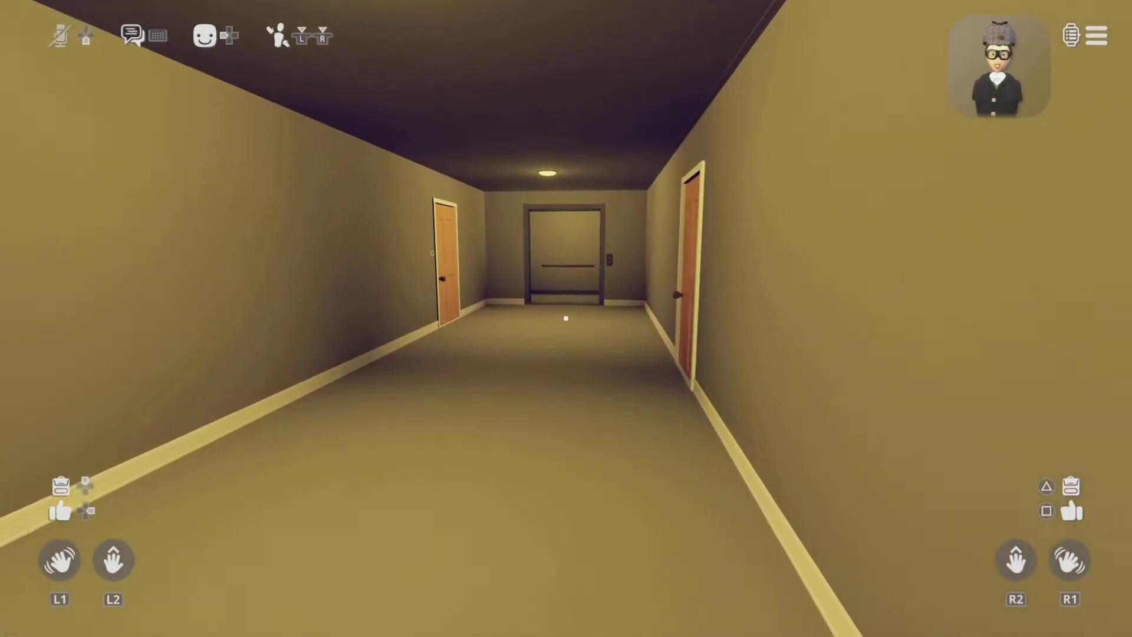
key("w")
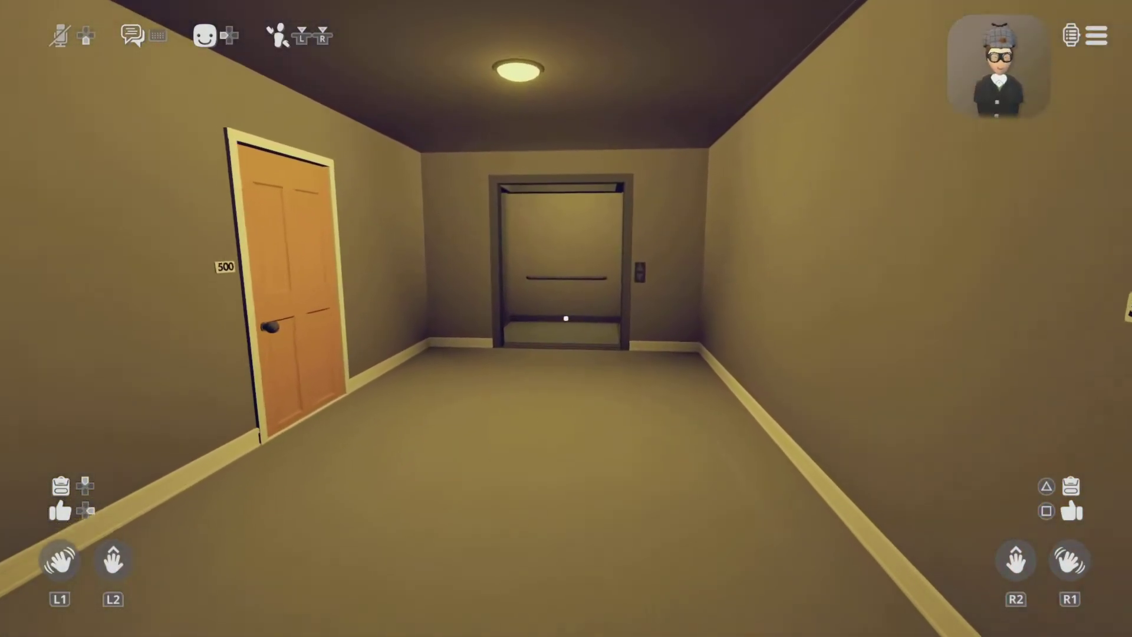
key("w")
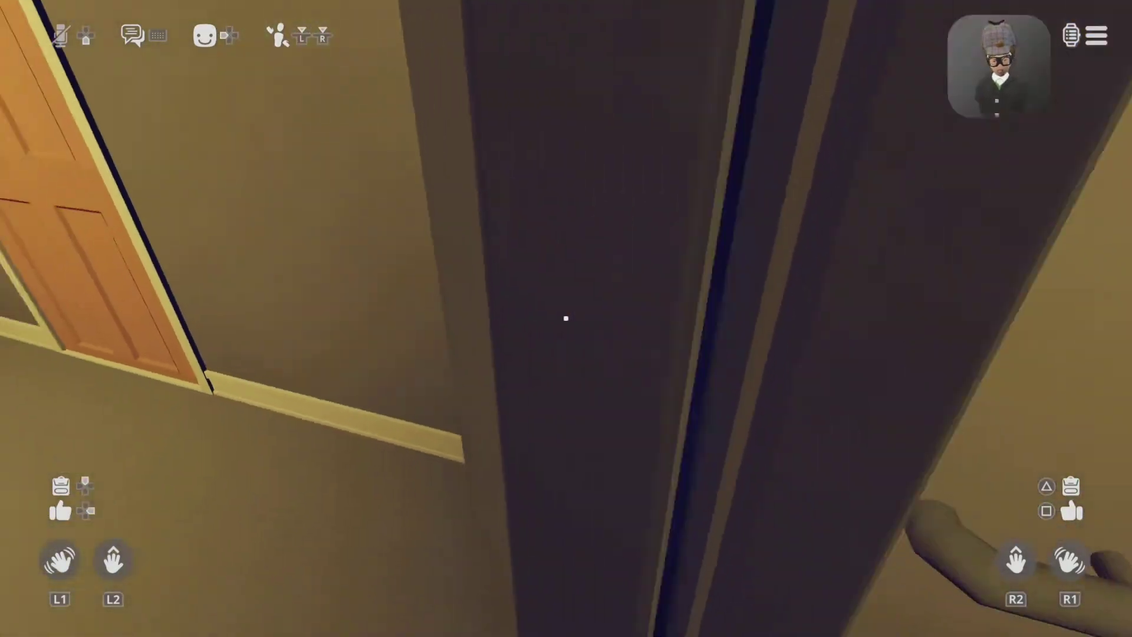
- Press the elevator's down arrow and stand facing the elevator doors
left_click(566, 319)
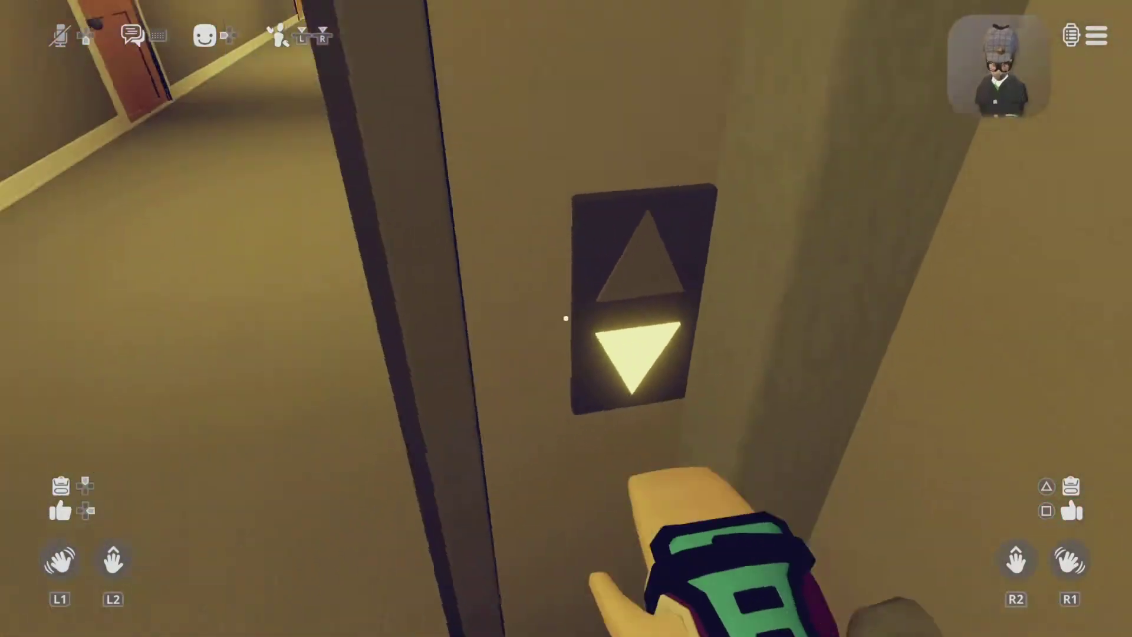
key("s")
key("s")
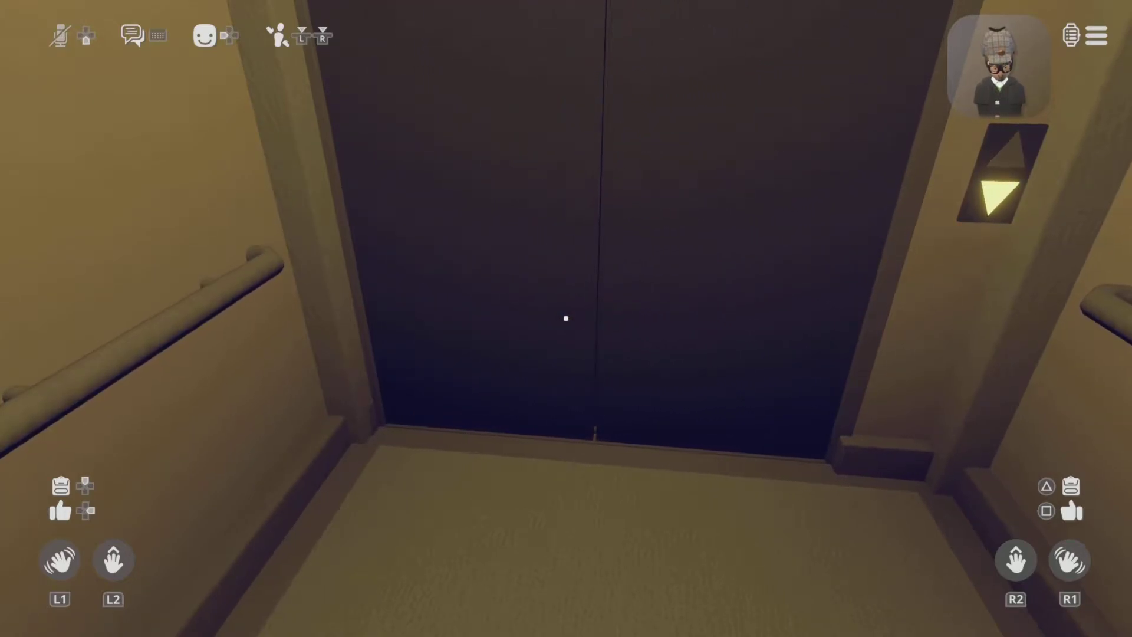
key("w")
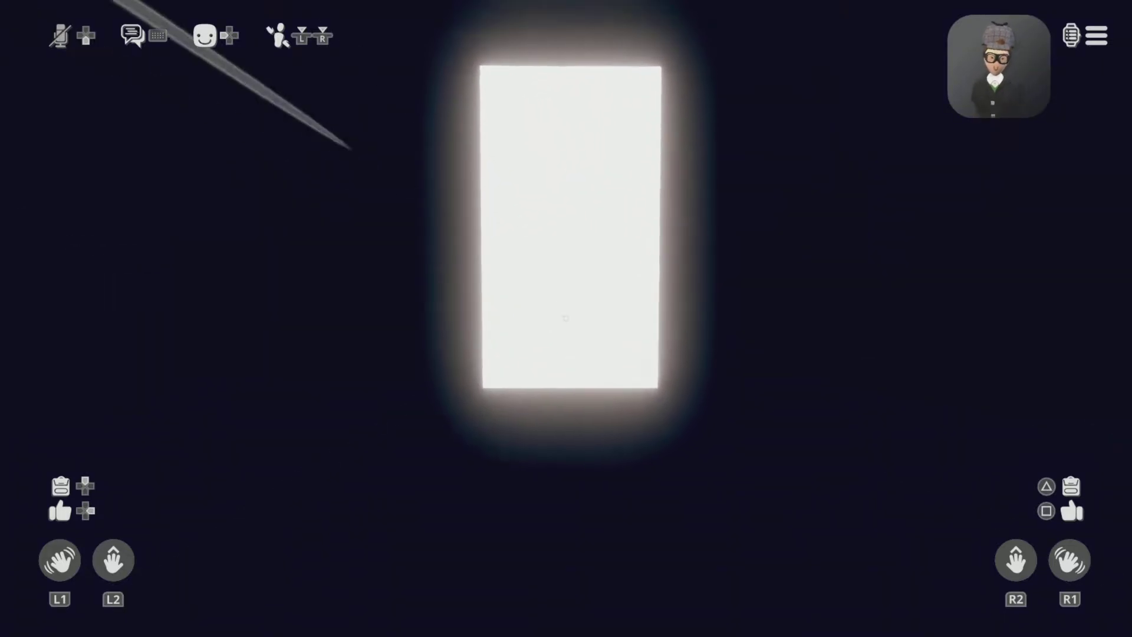
- Walk the yellow corridor and around the corner down the long darker corridor
key("w")
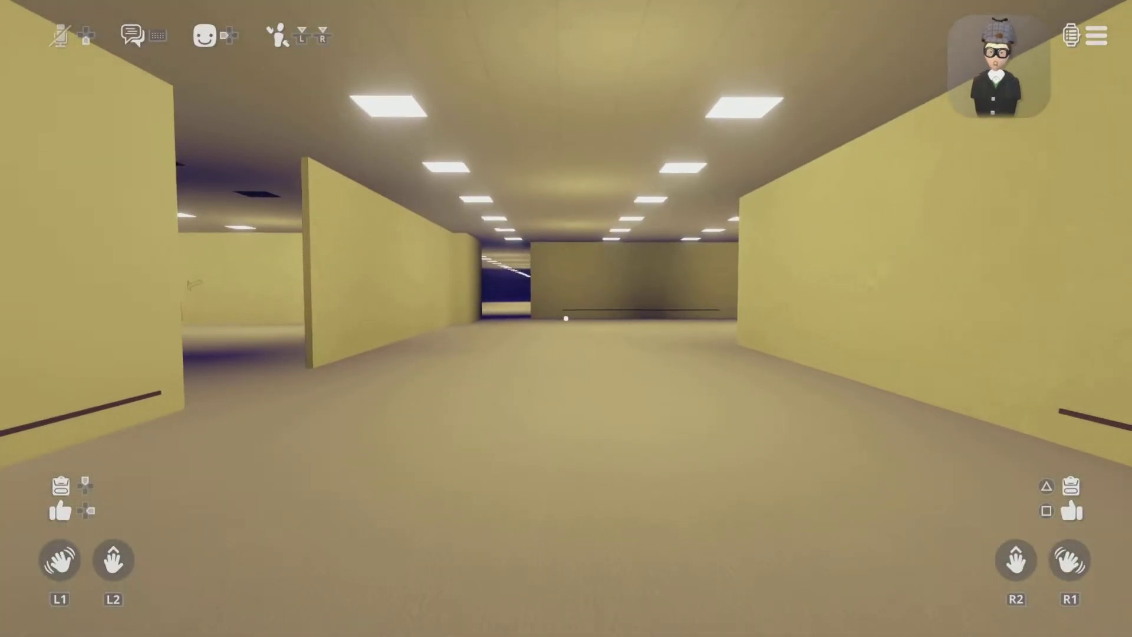
key("w")
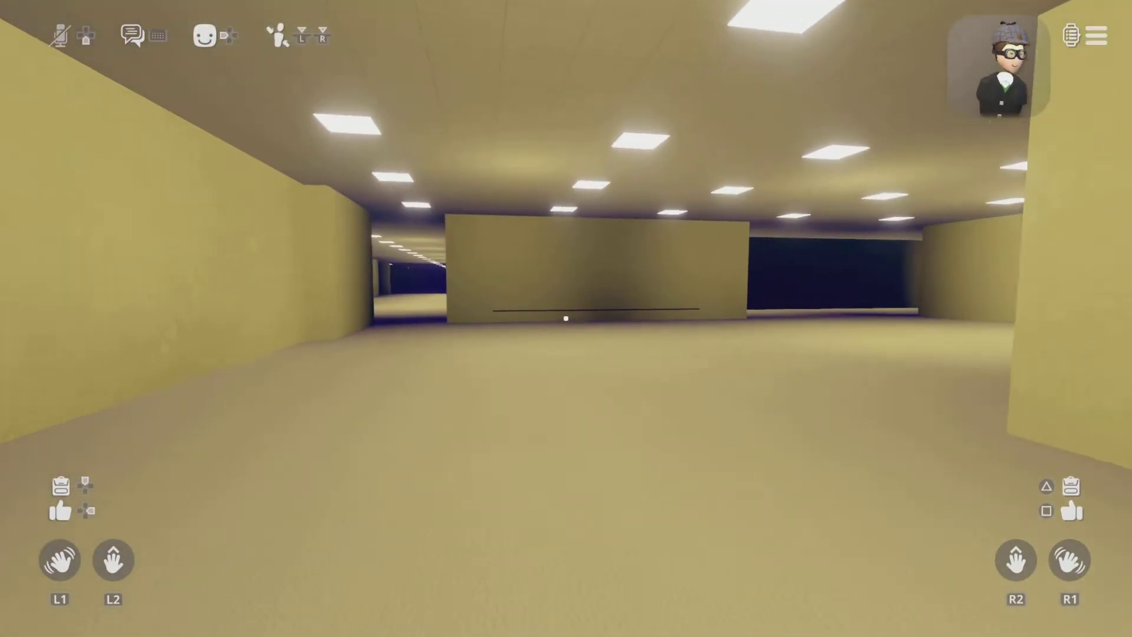
key("w")
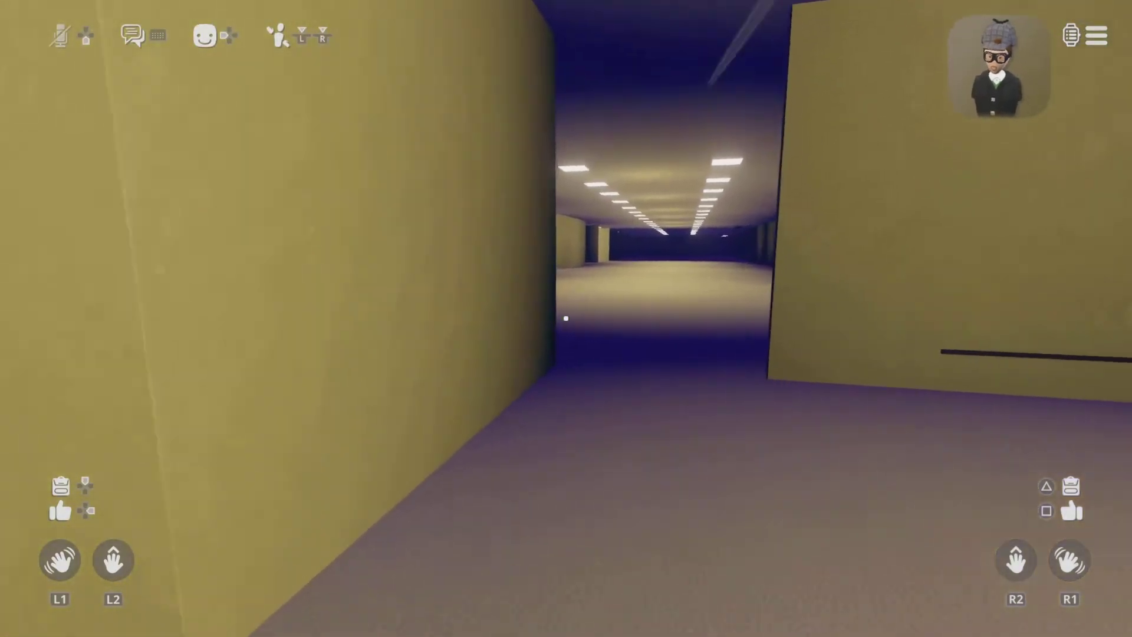
key("w")
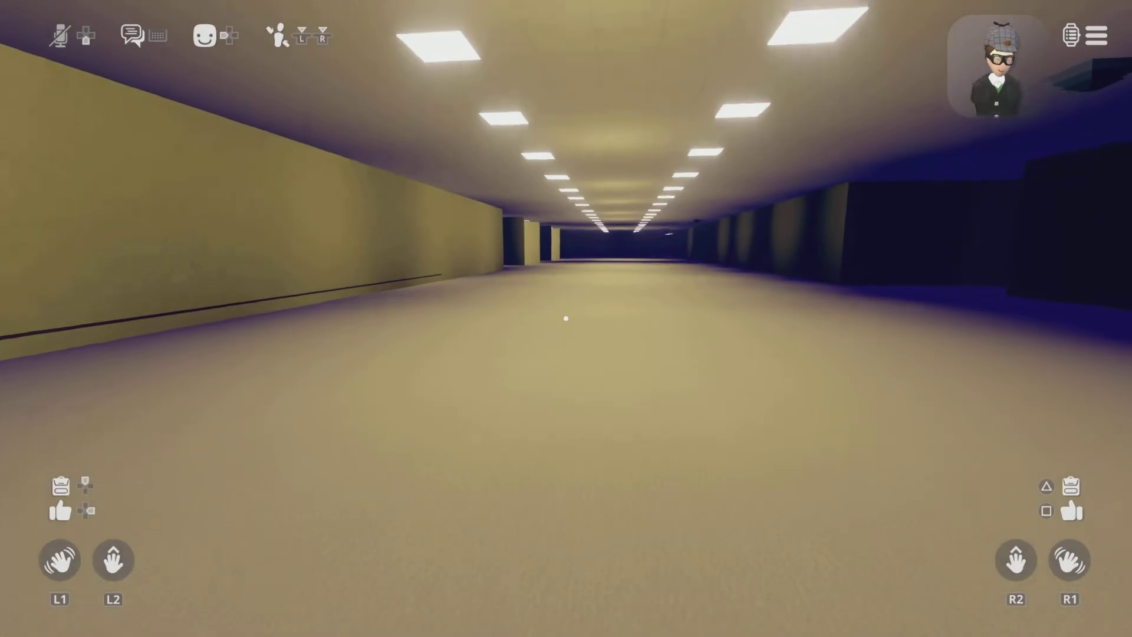
key("w")
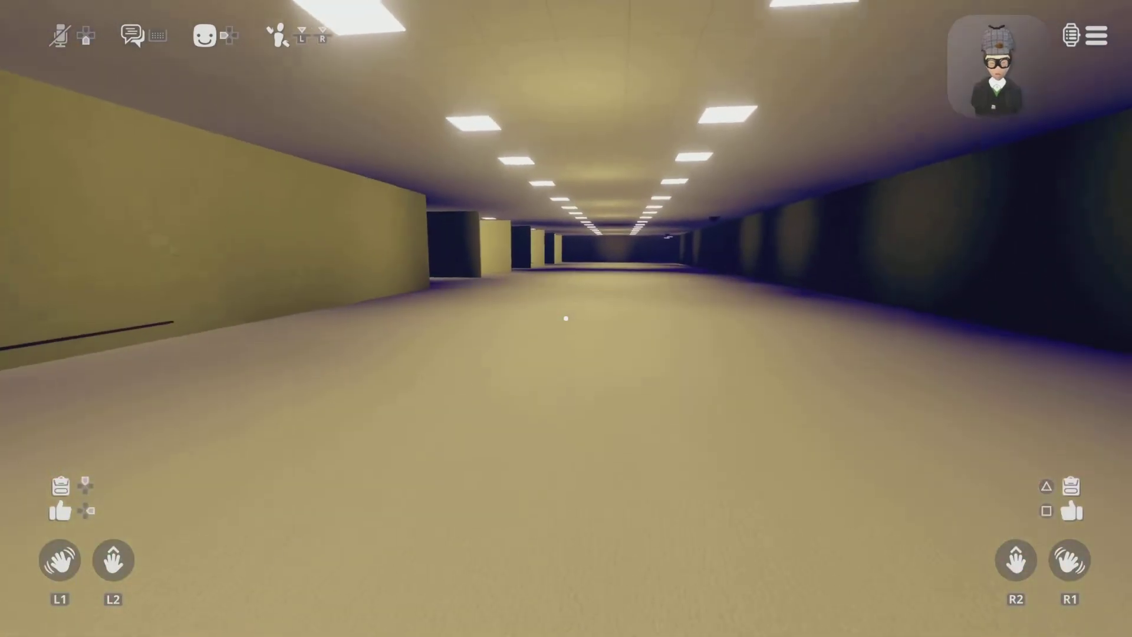
key("w")
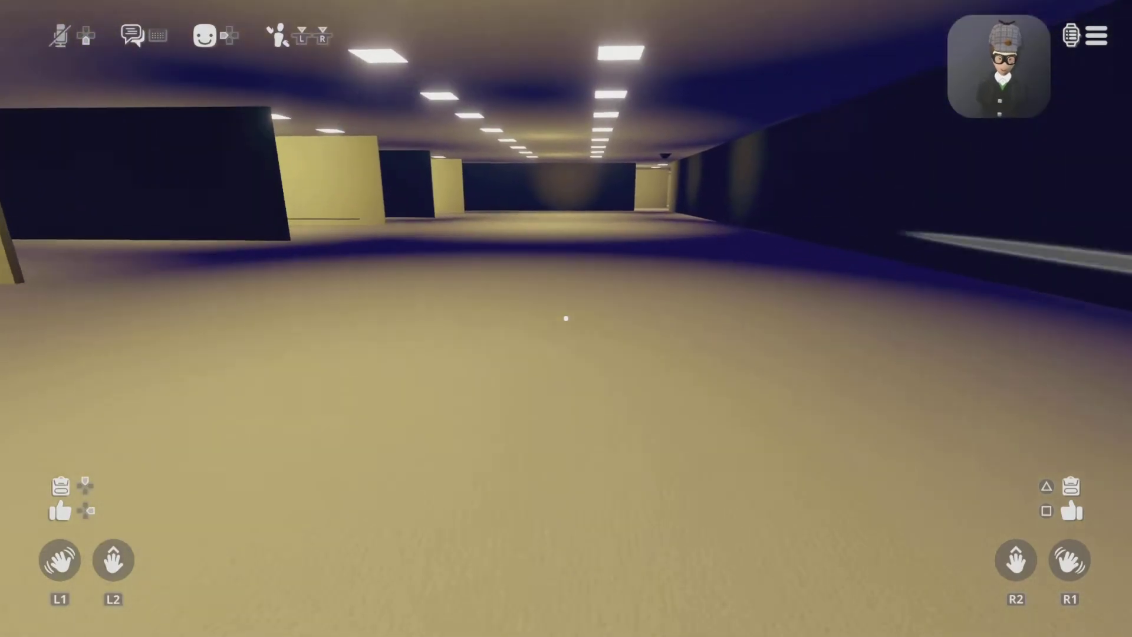
key("w")
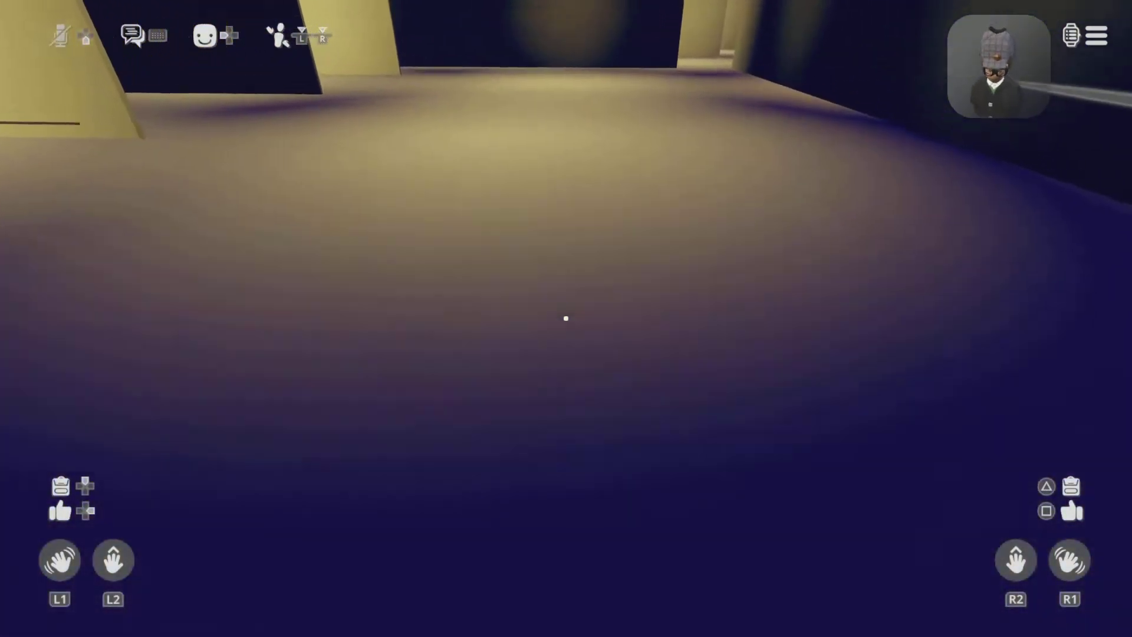
key("w")
key("w")
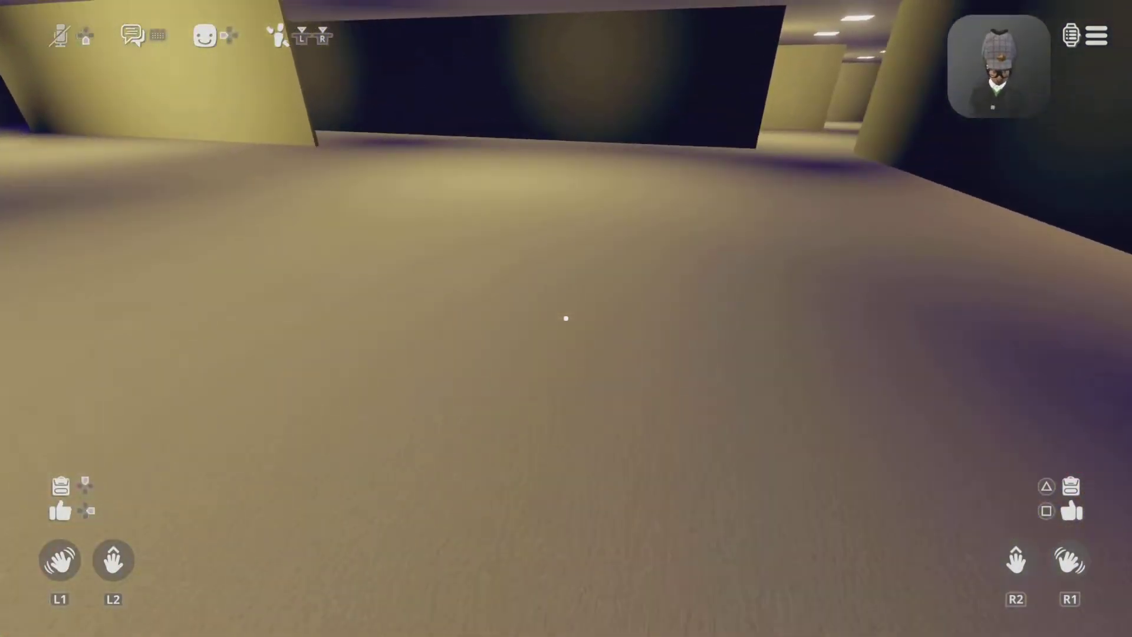
key("w")
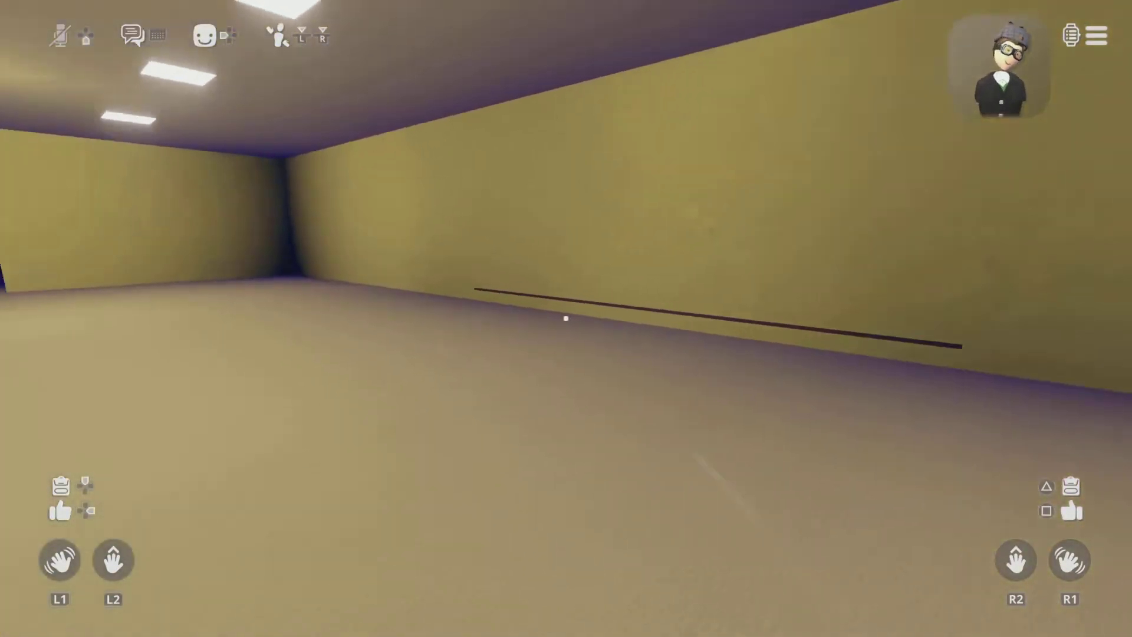
- Cross the dark corridors past the yellow block to the Exit drawing and its doorway
key("w")
key("w")
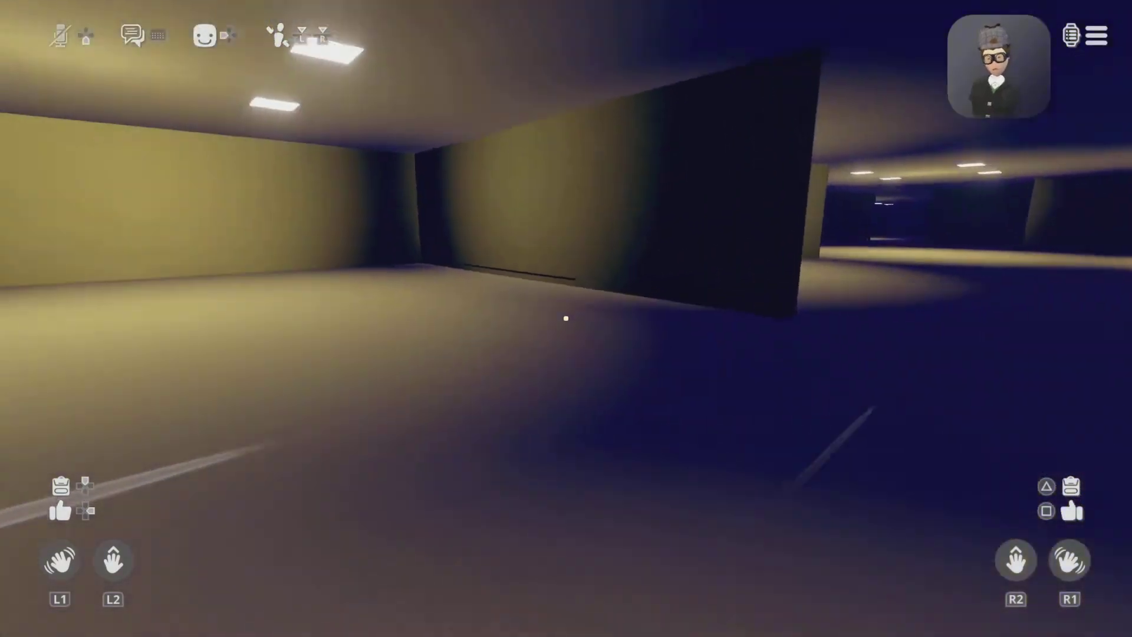
key("w")
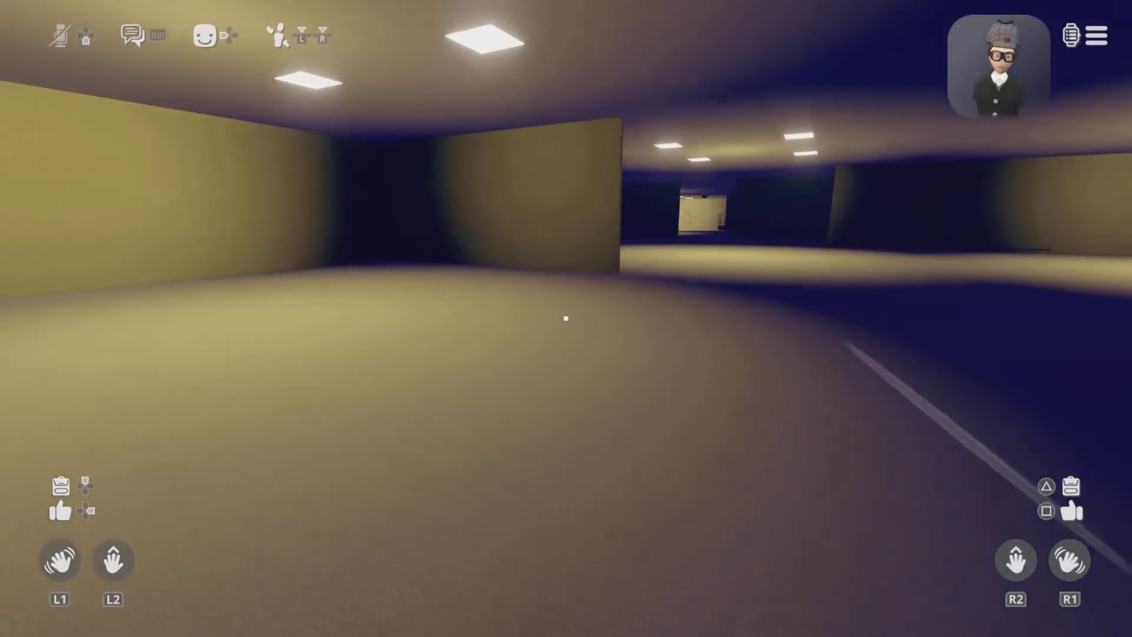
key("w")
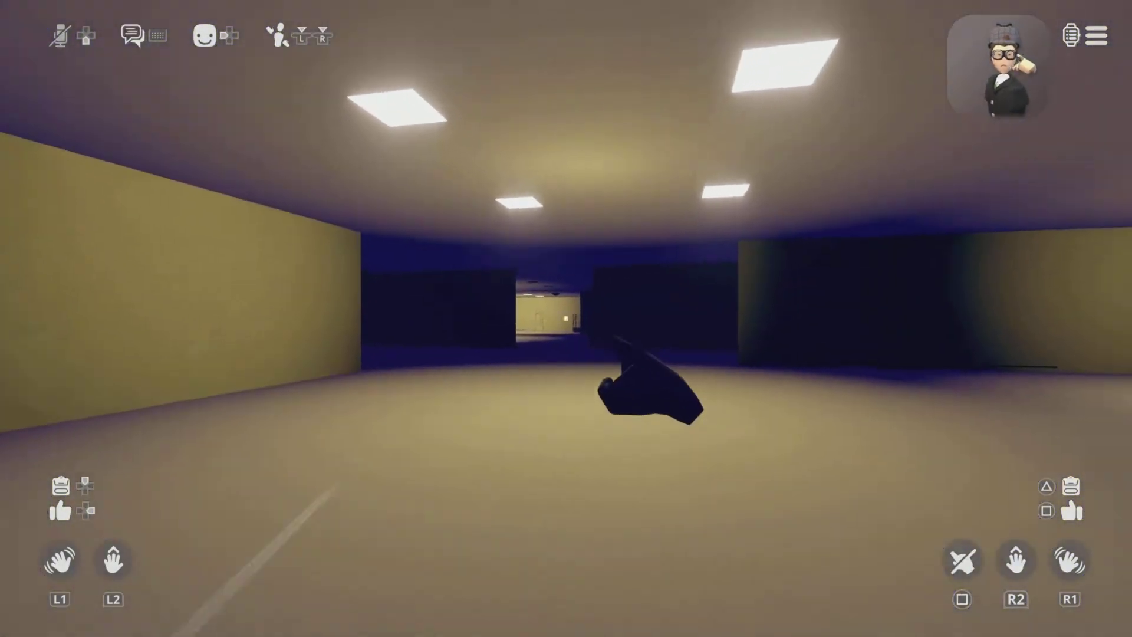
key("w")
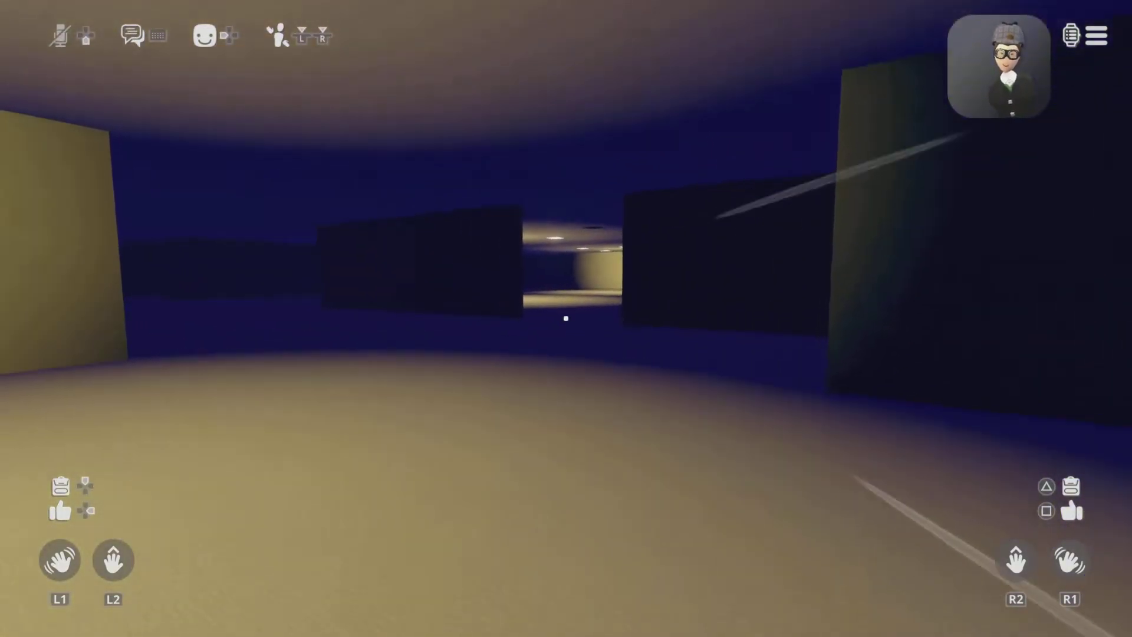
key("w")
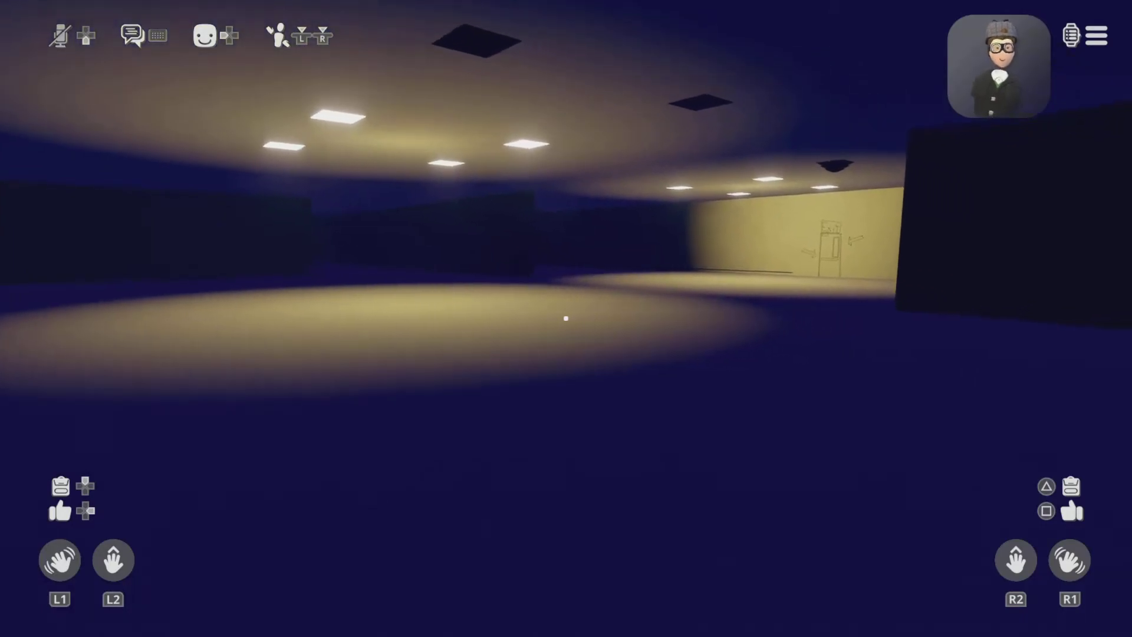
key("w")
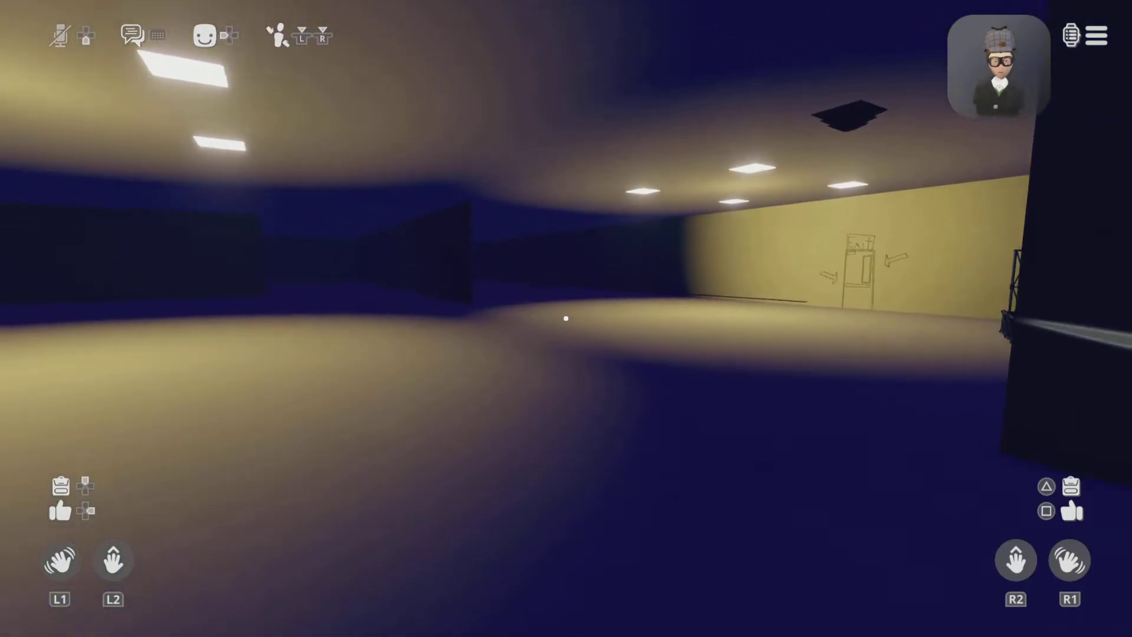
key("w")
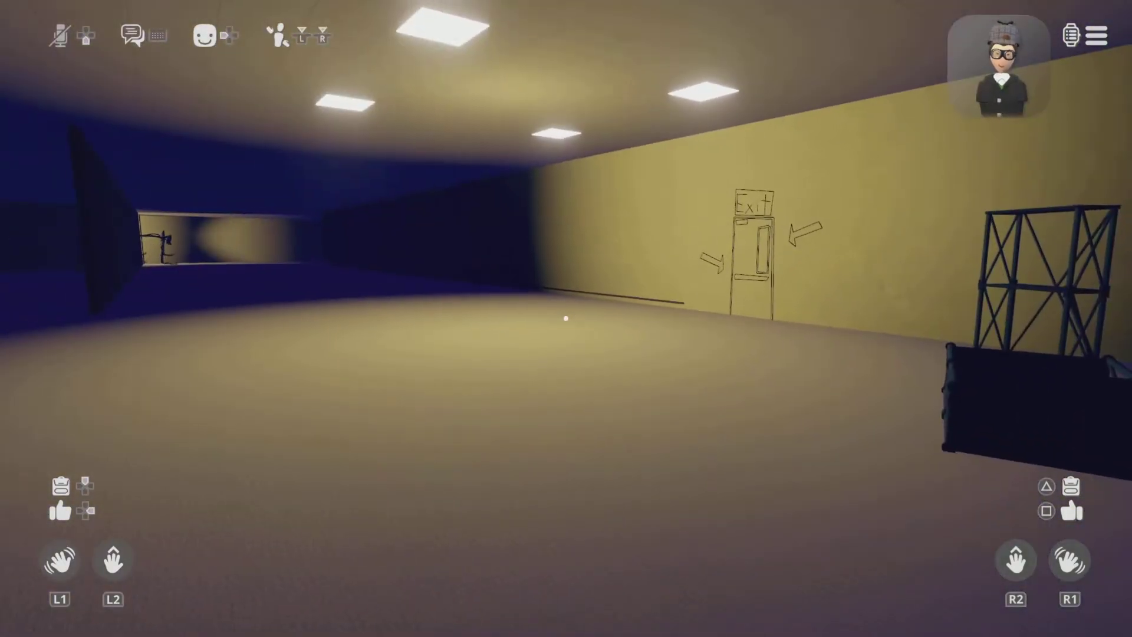
key("w")
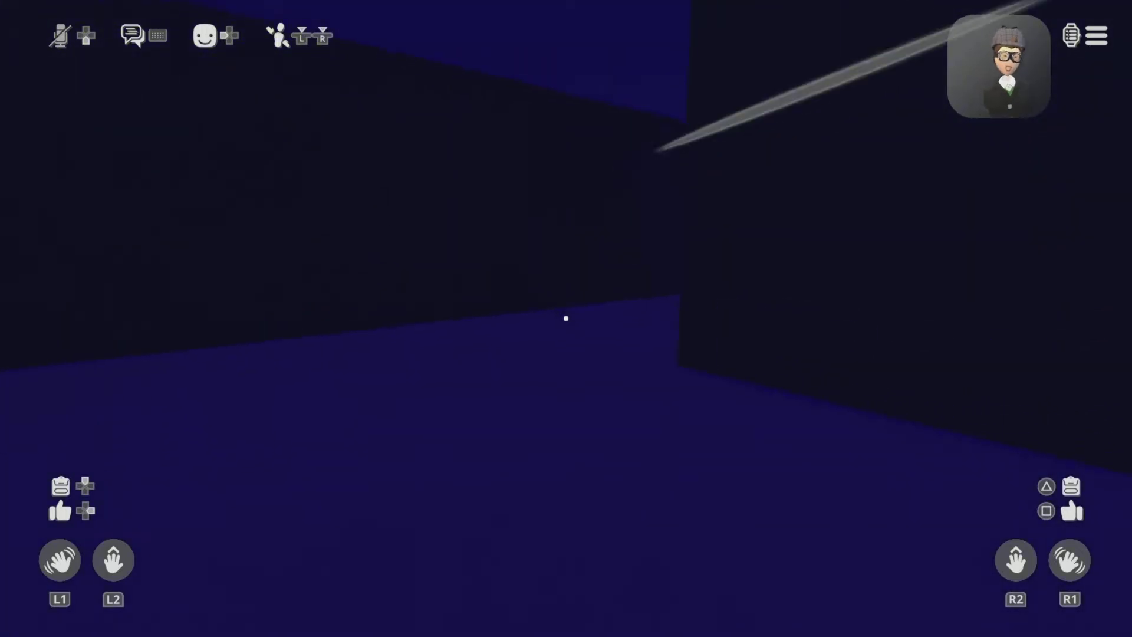
- Navigate the dark blue corridors up to the lit doorway
key("w")
key("w")
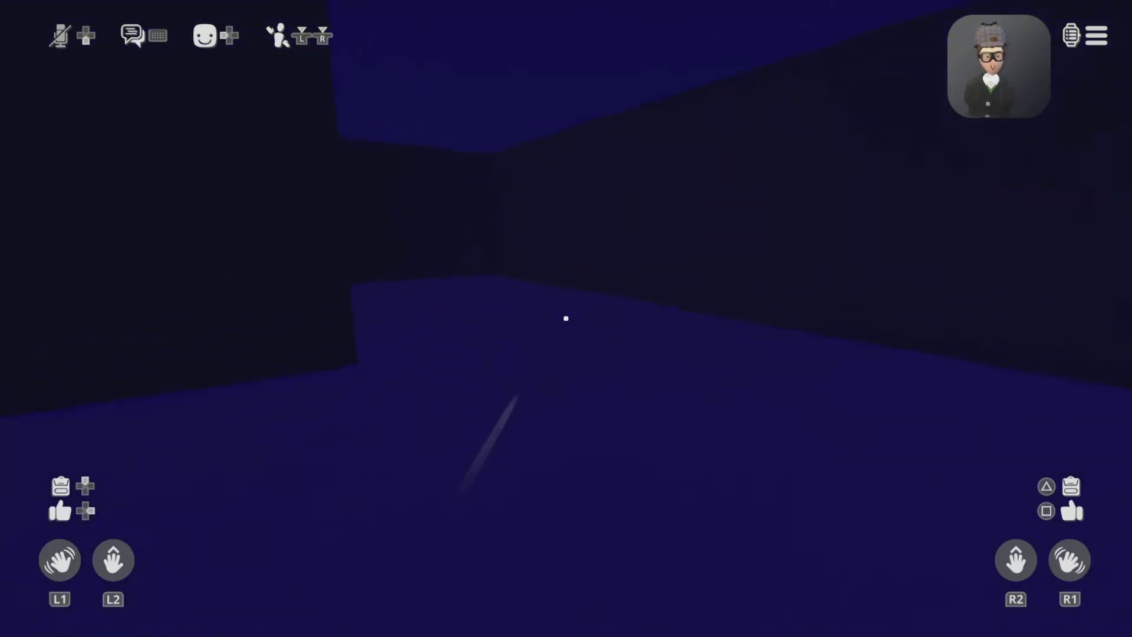
key("w")
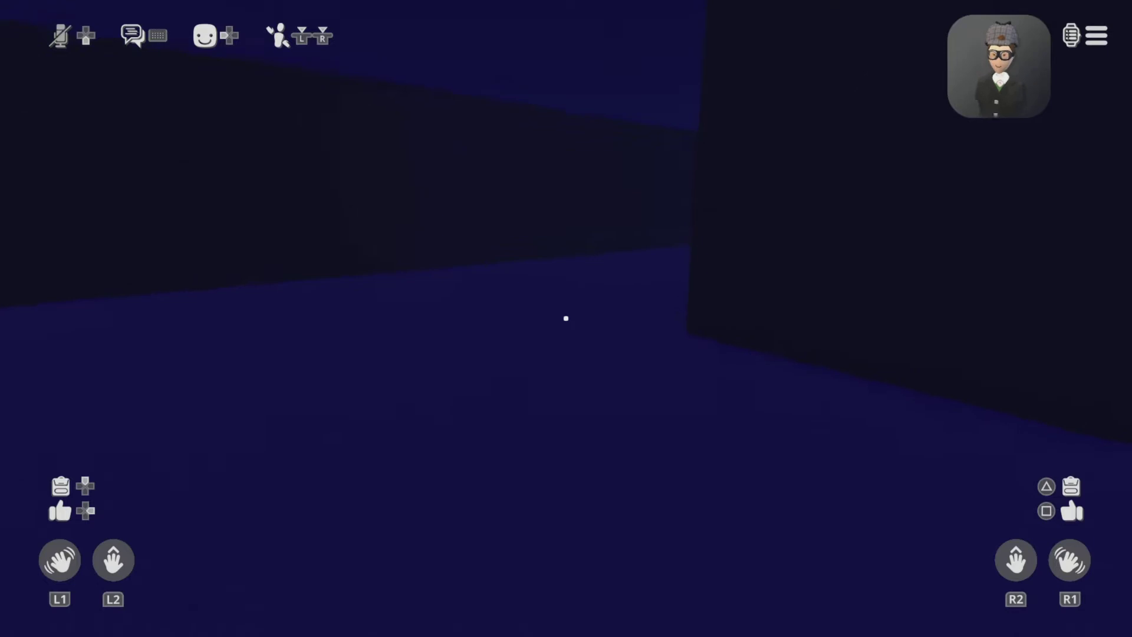
key("a")
key("w")
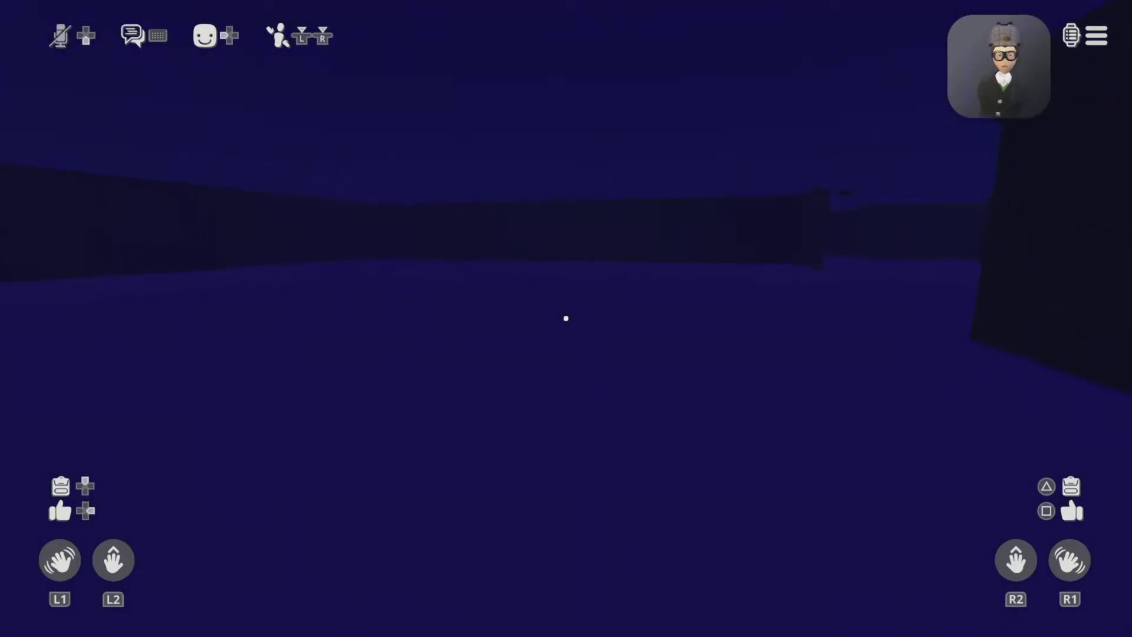
key("w")
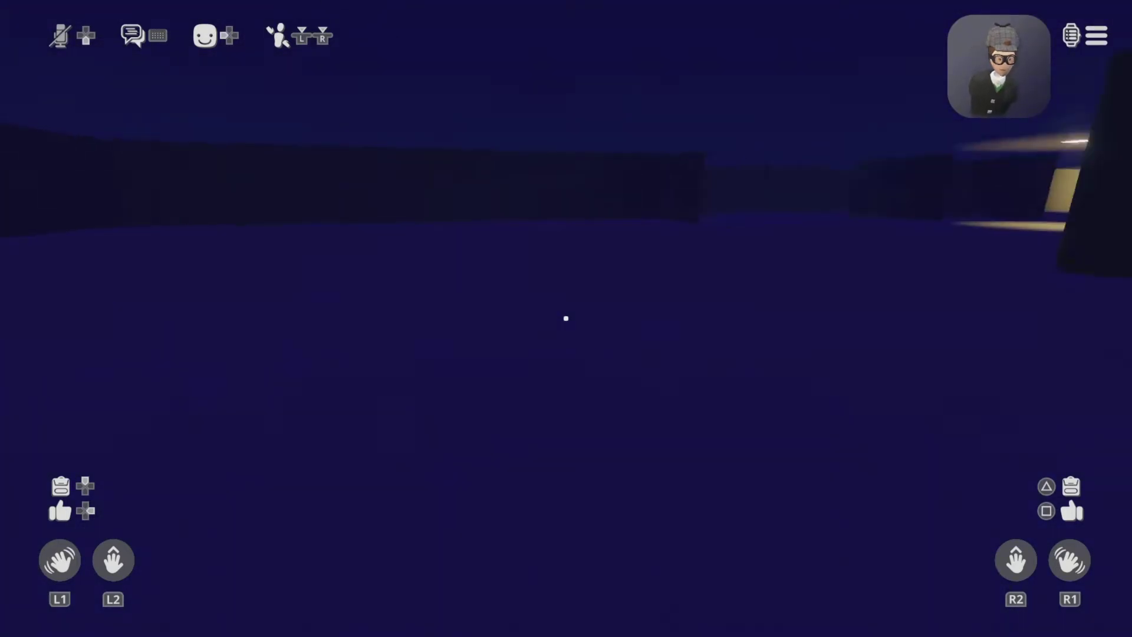
key("w")
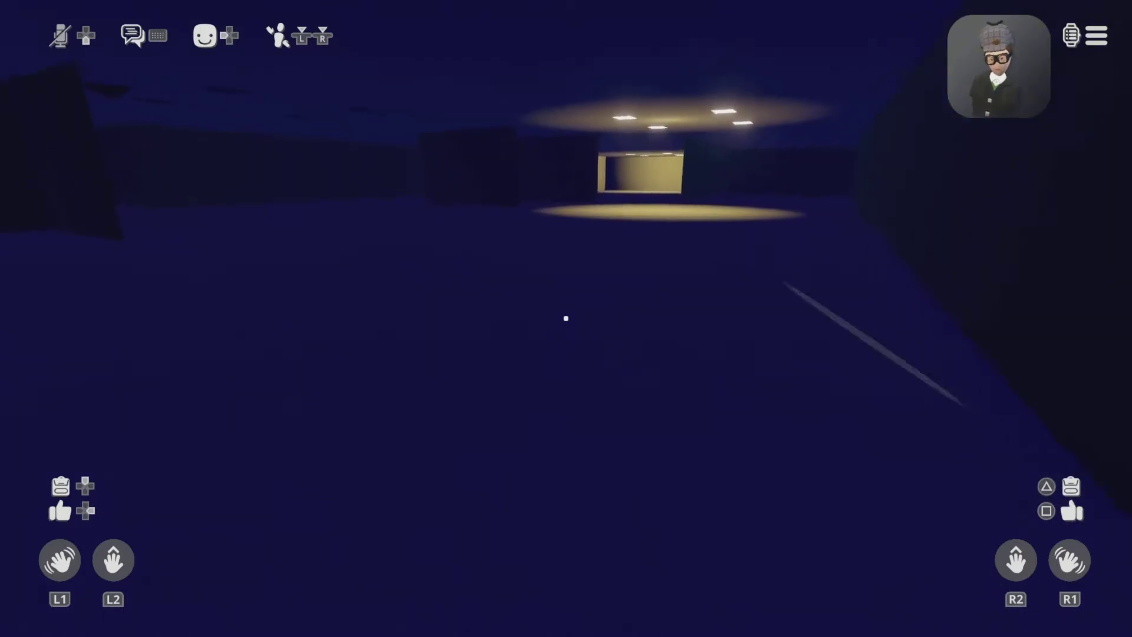
key("w")
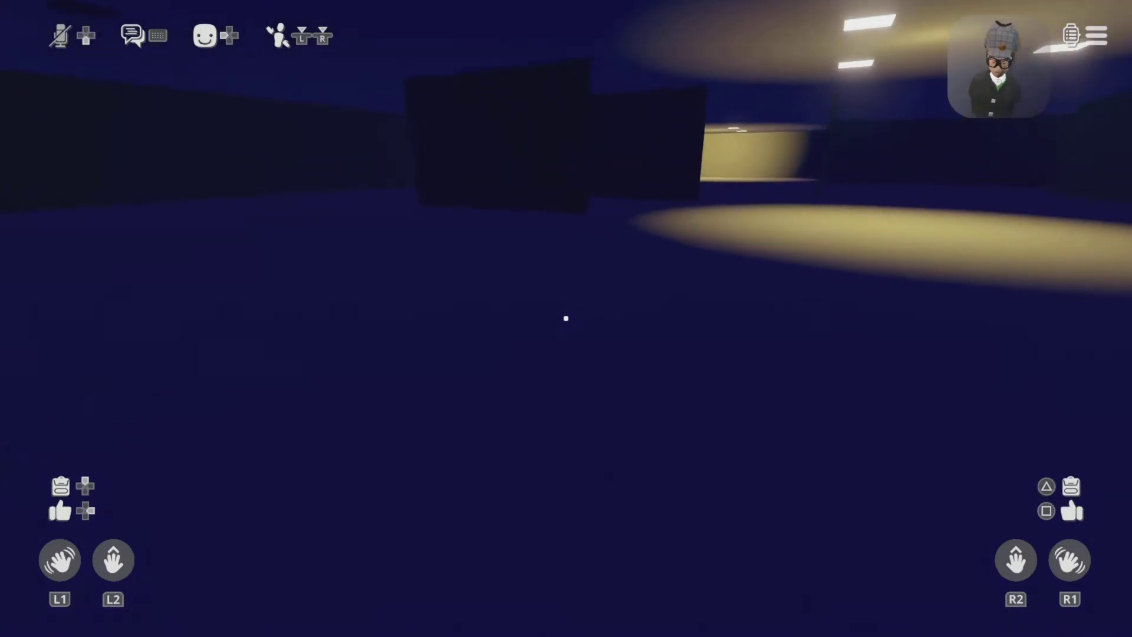
key("w")
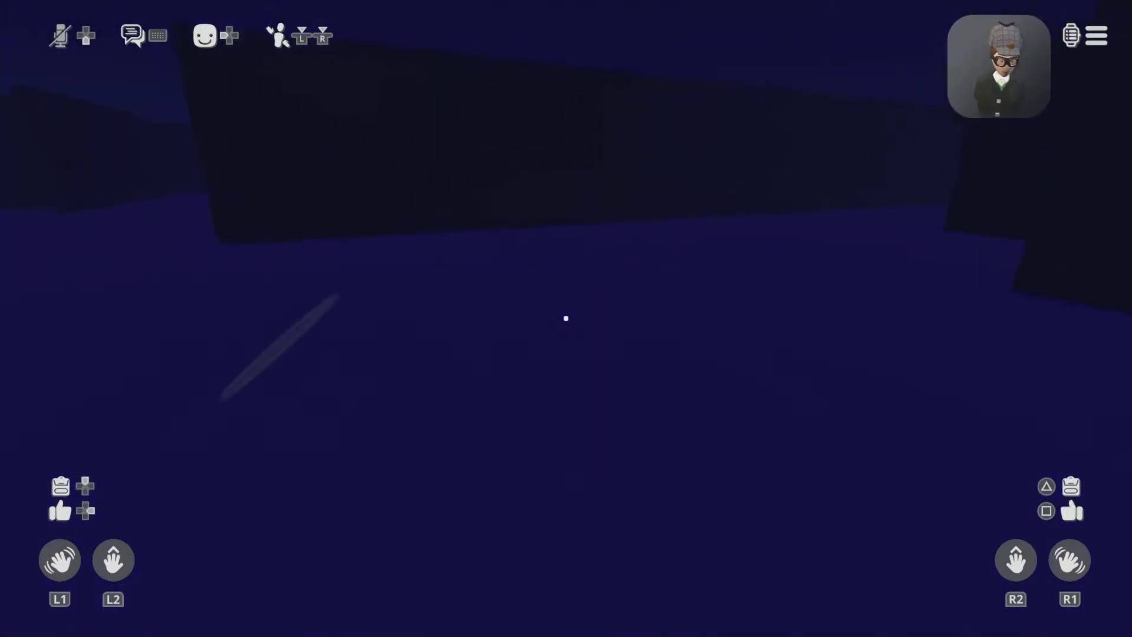
key("w")
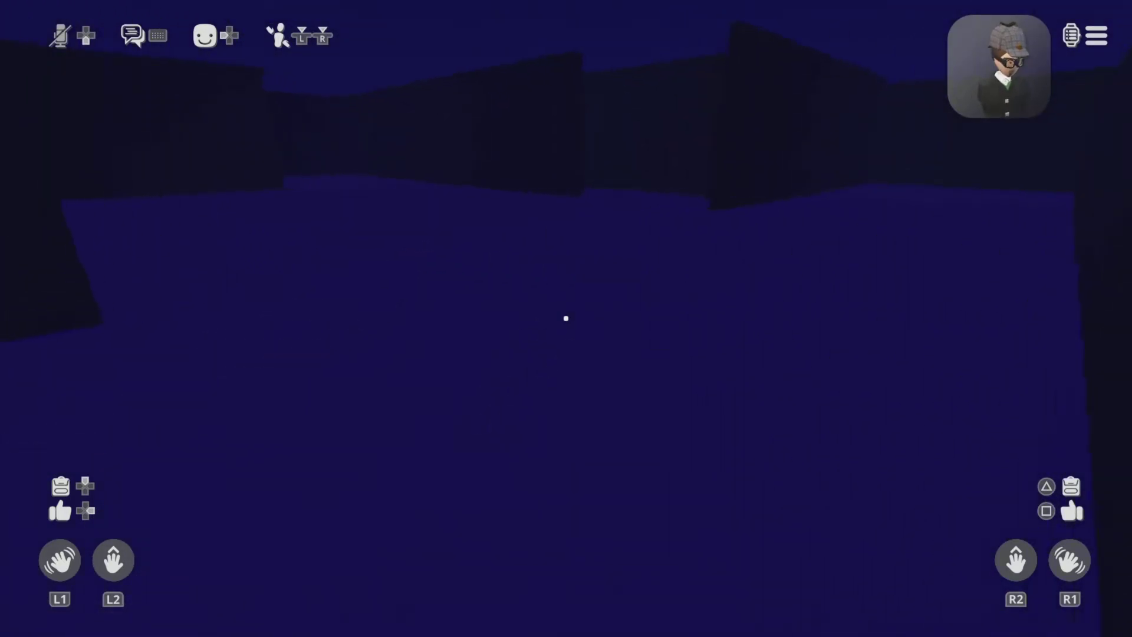
key("w")
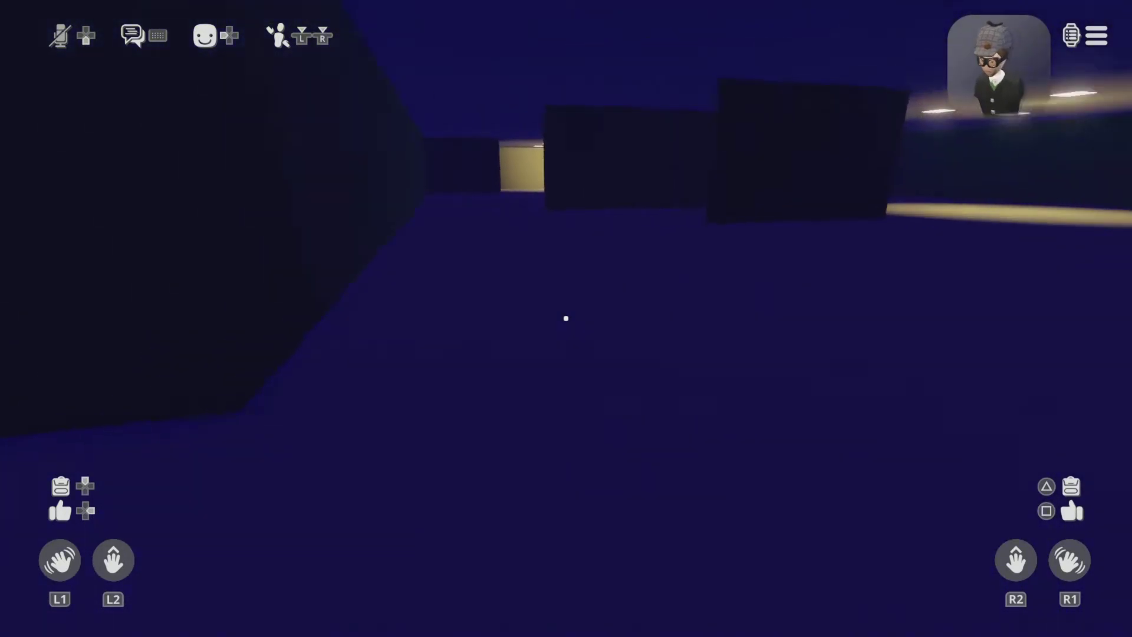
key("w")
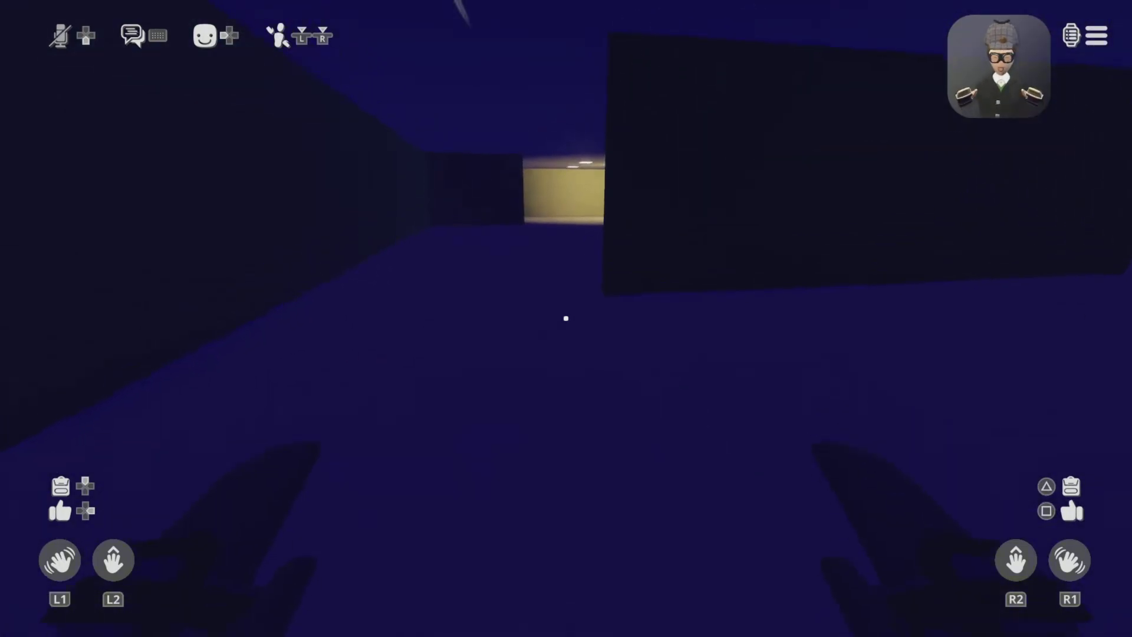
- Pass through the lit yellow room and alternating yellow corridors and dark rooms
key("w")
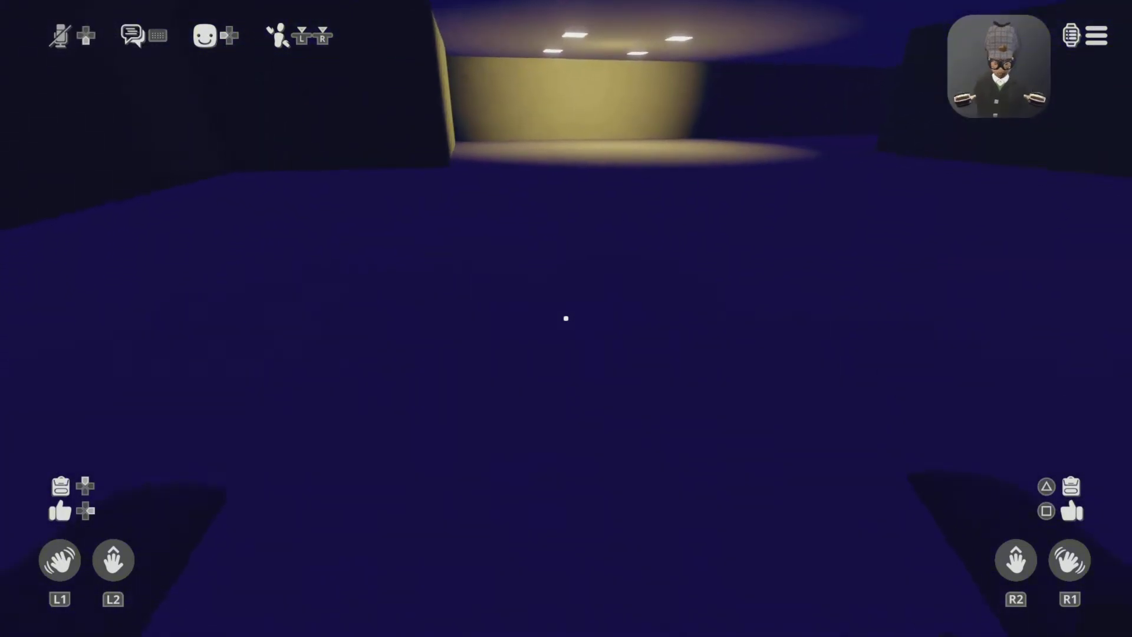
key("w")
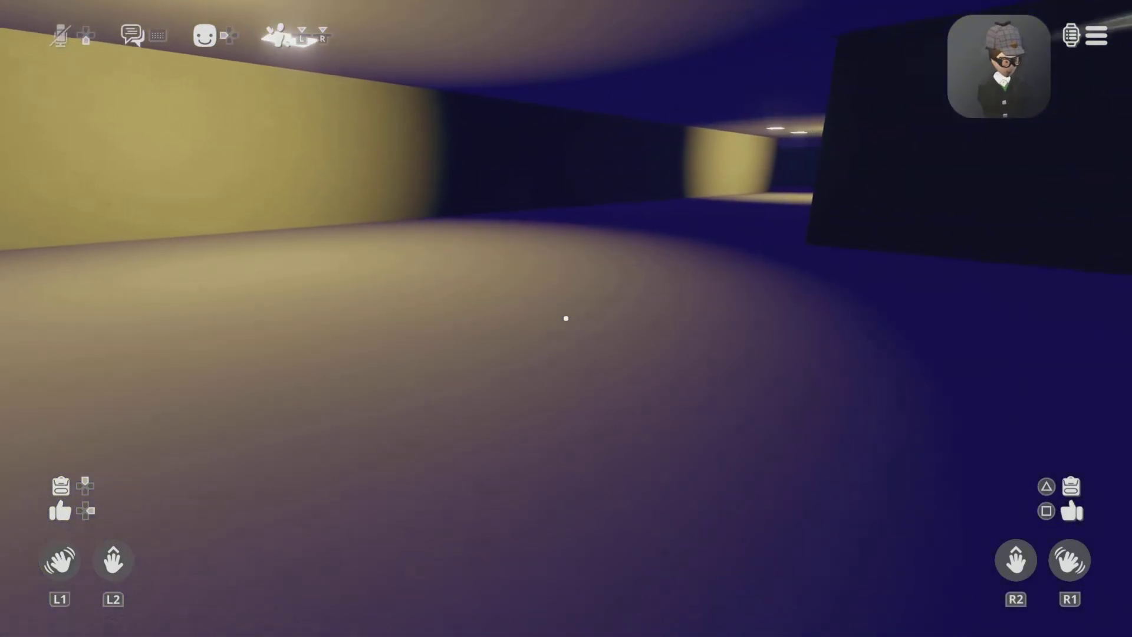
key("w")
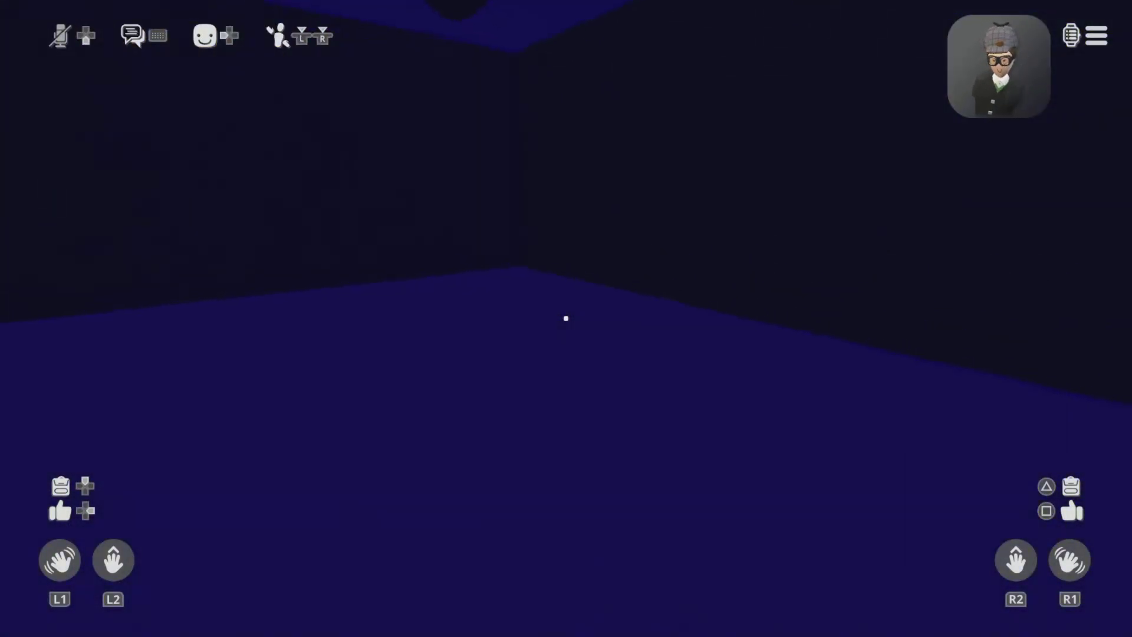
key("w")
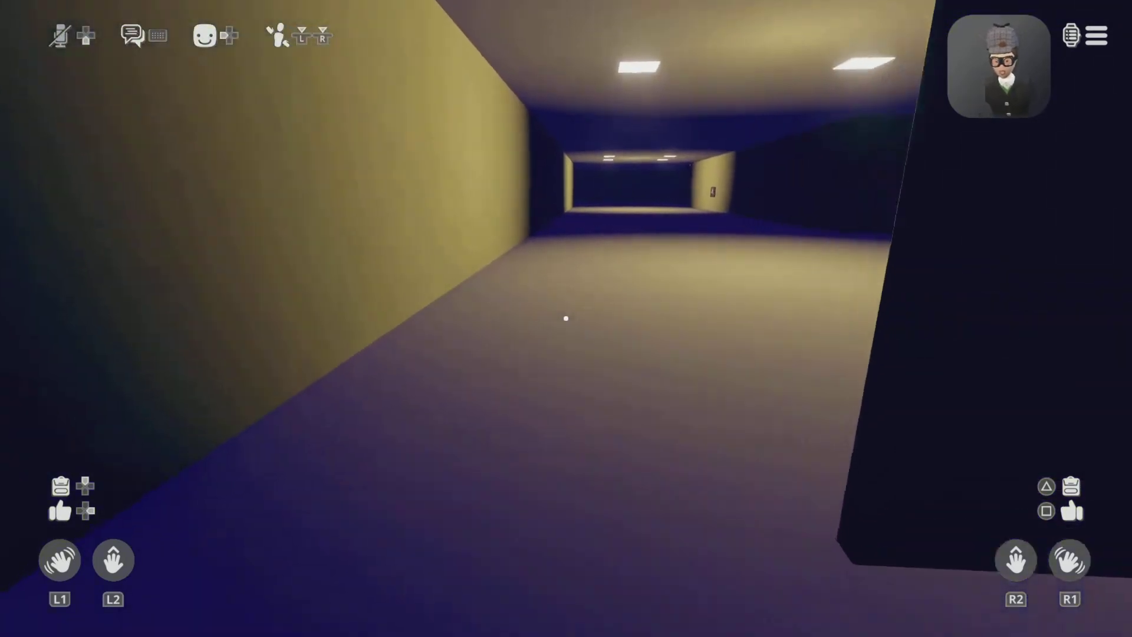
key("w")
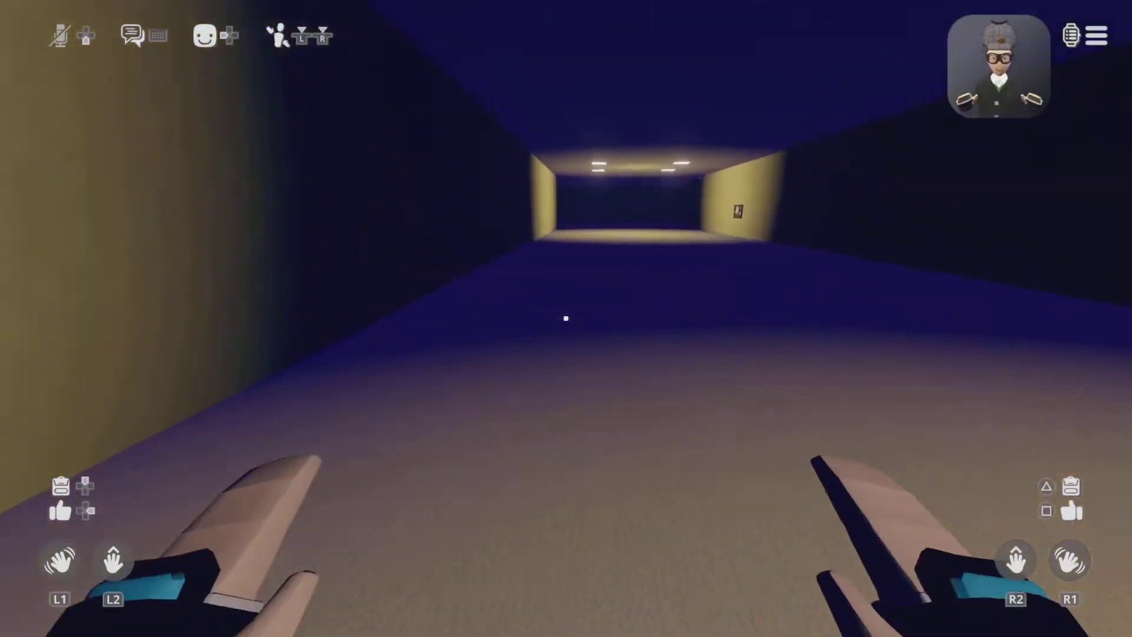
key("w")
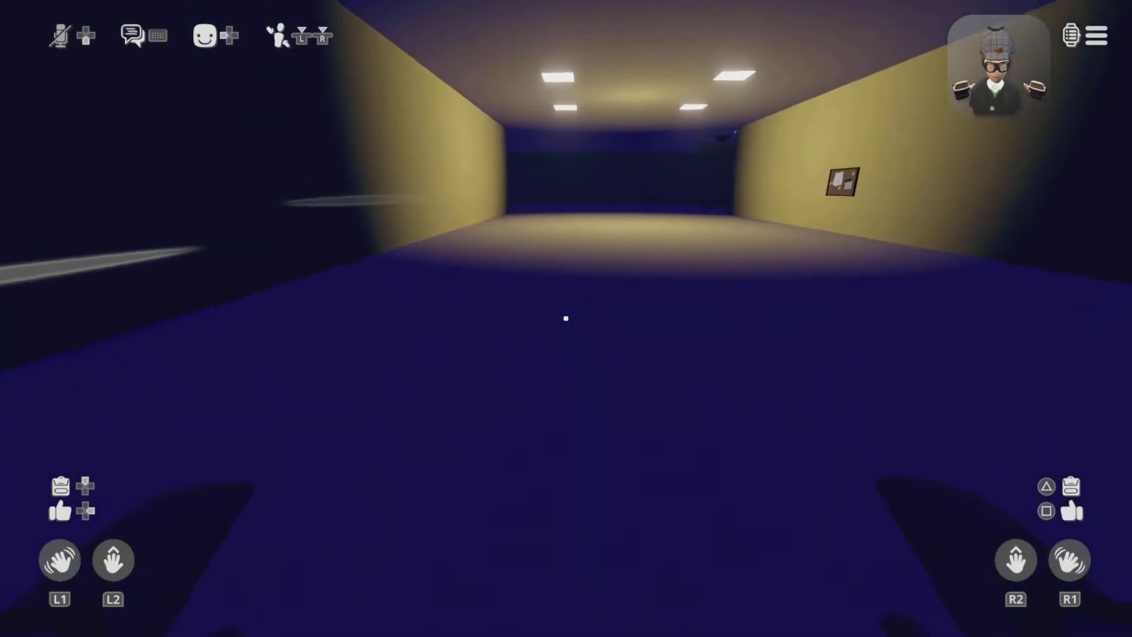
key("w")
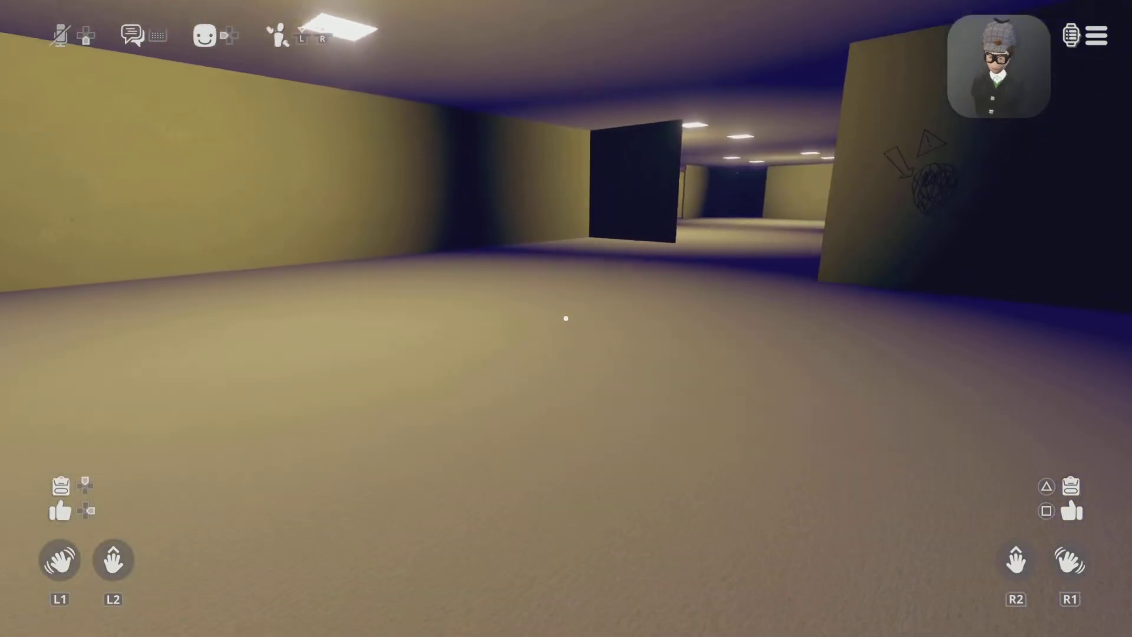
key("w")
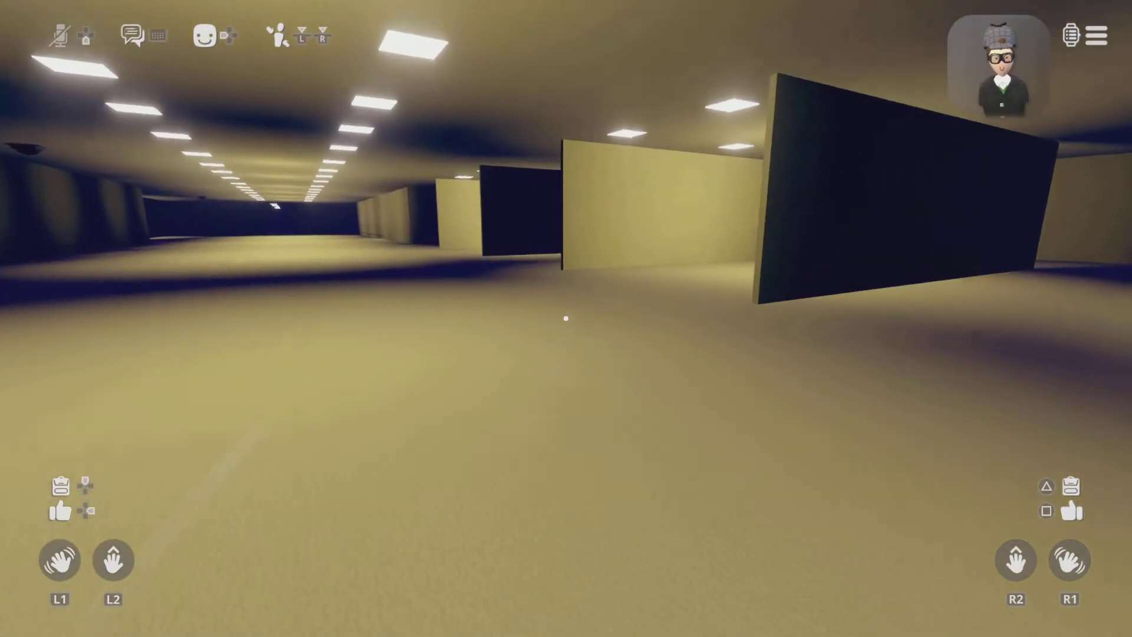
- Follow the long lit corridor through the large yellow room toward the dark opening
key("w")
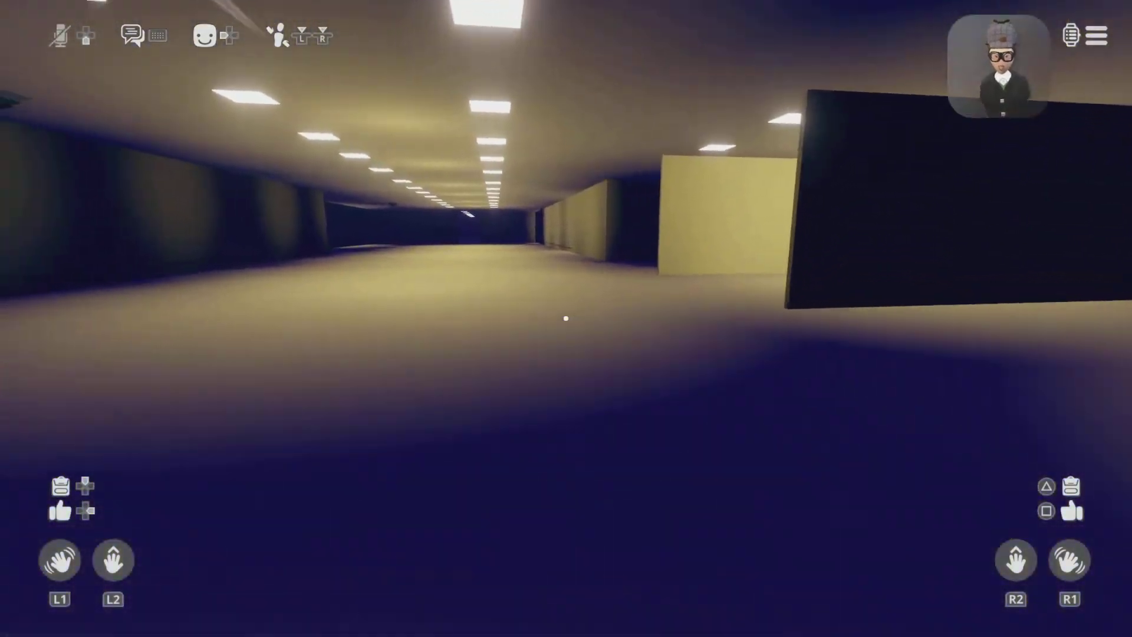
key("w")
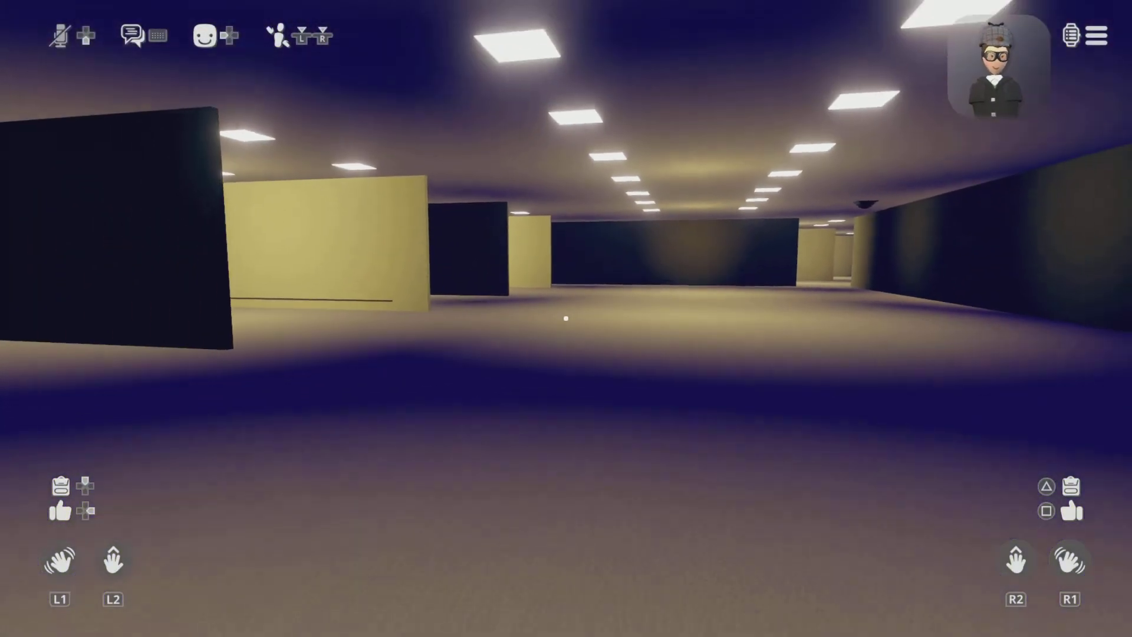
key("w")
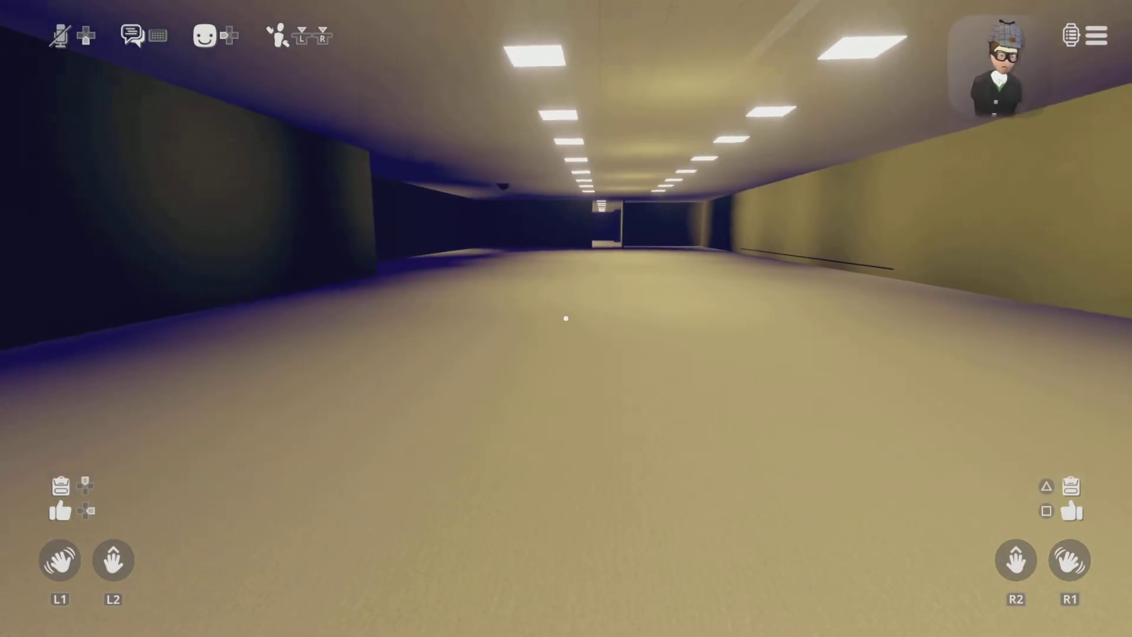
key("w")
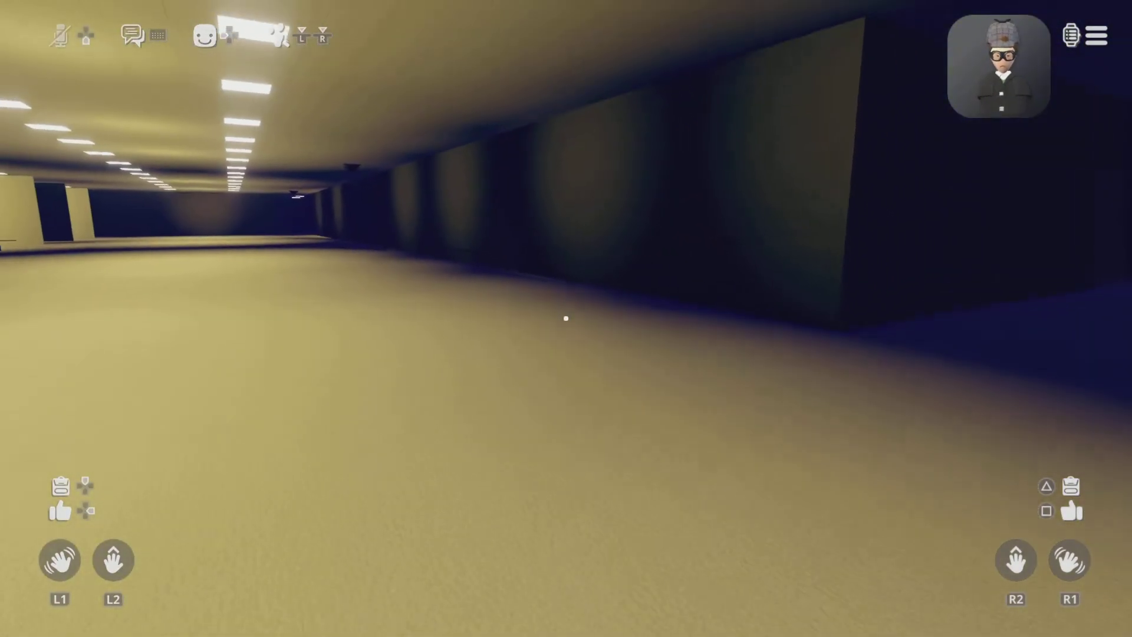
key("w")
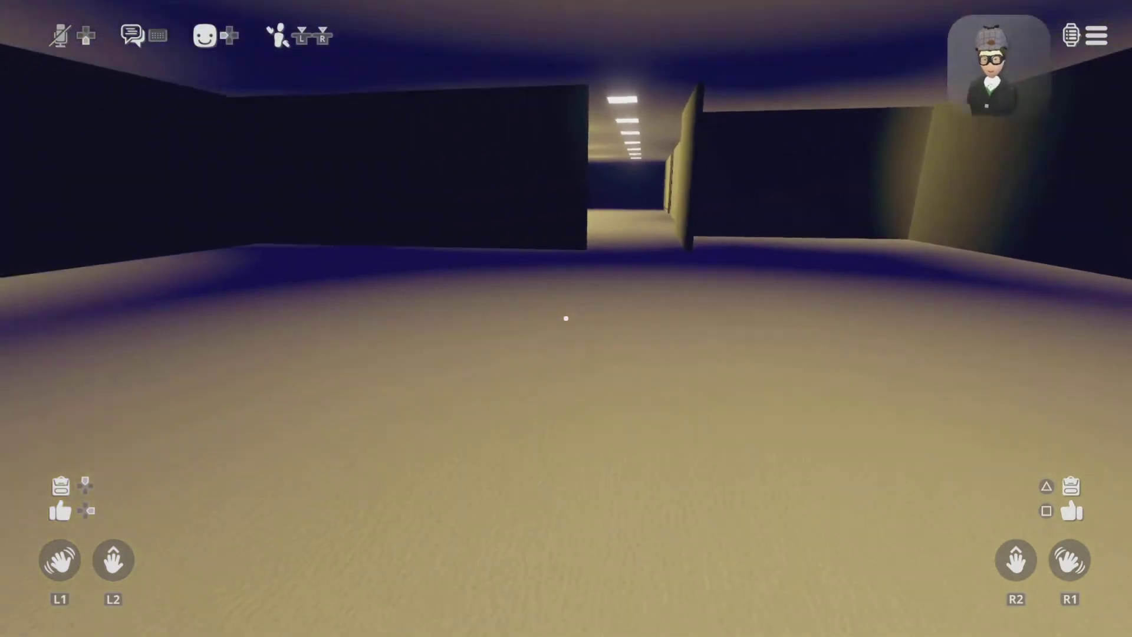
key("w")
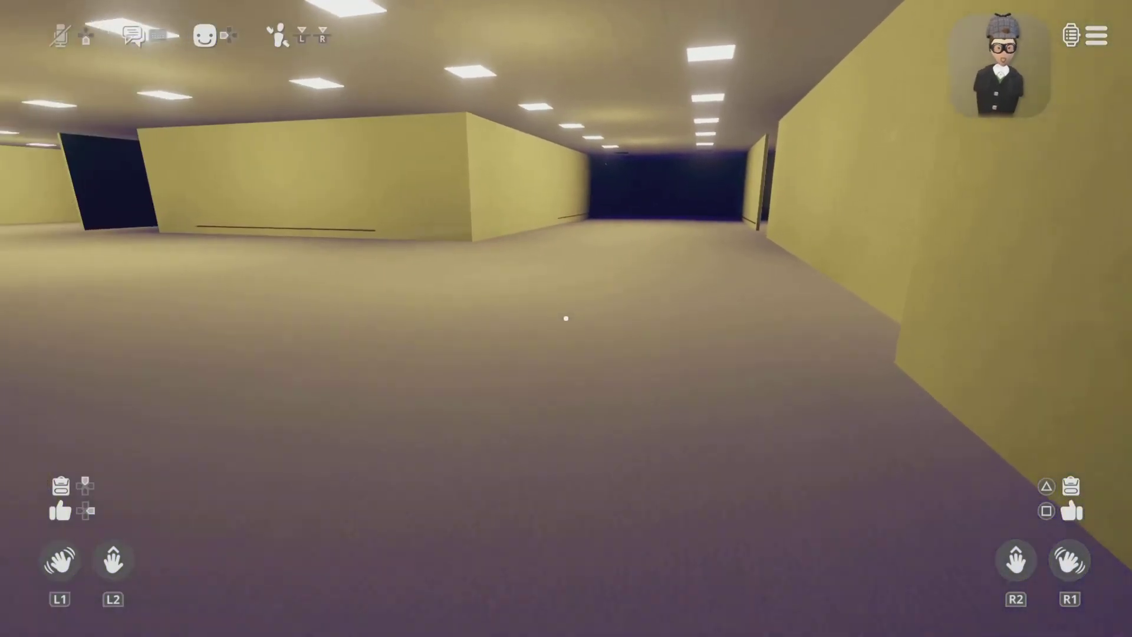
key("w")
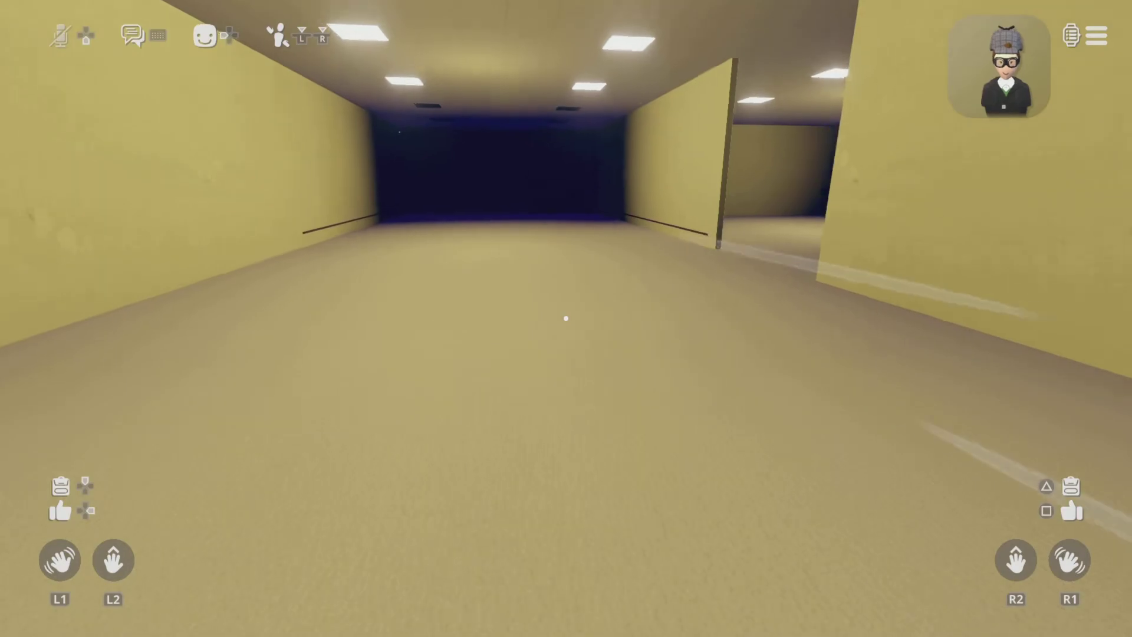
key("w")
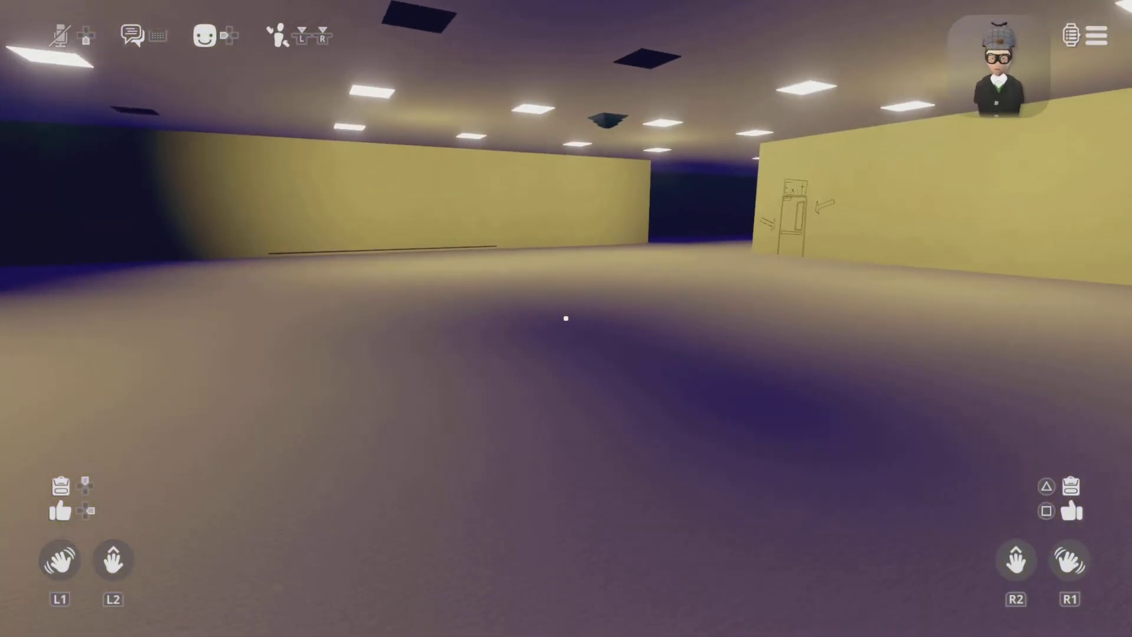
key("w")
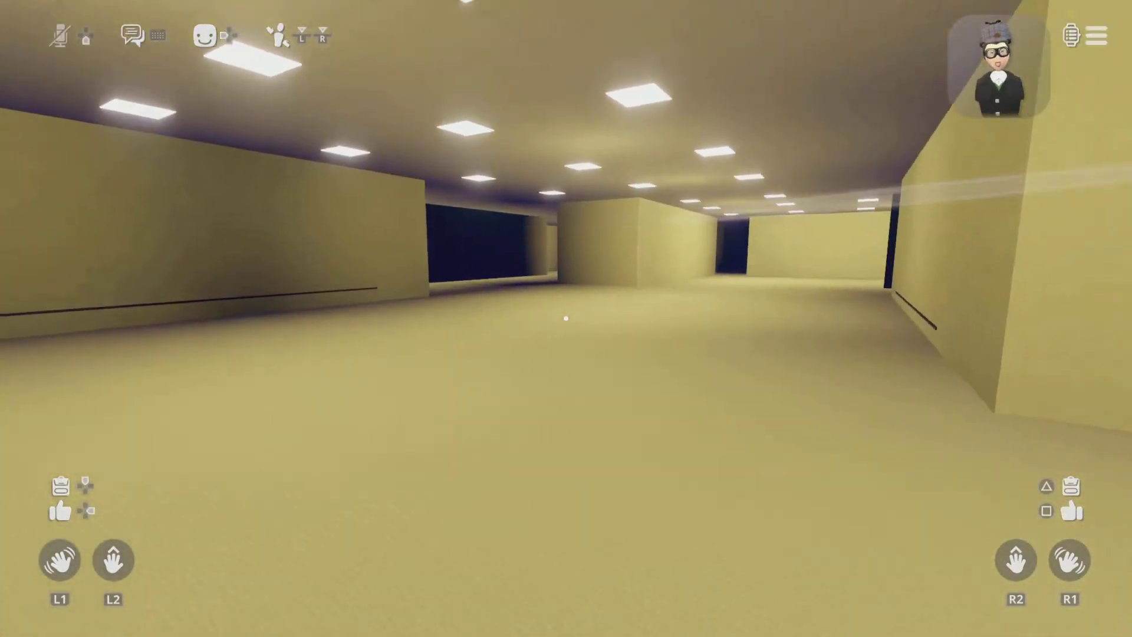
key("w")
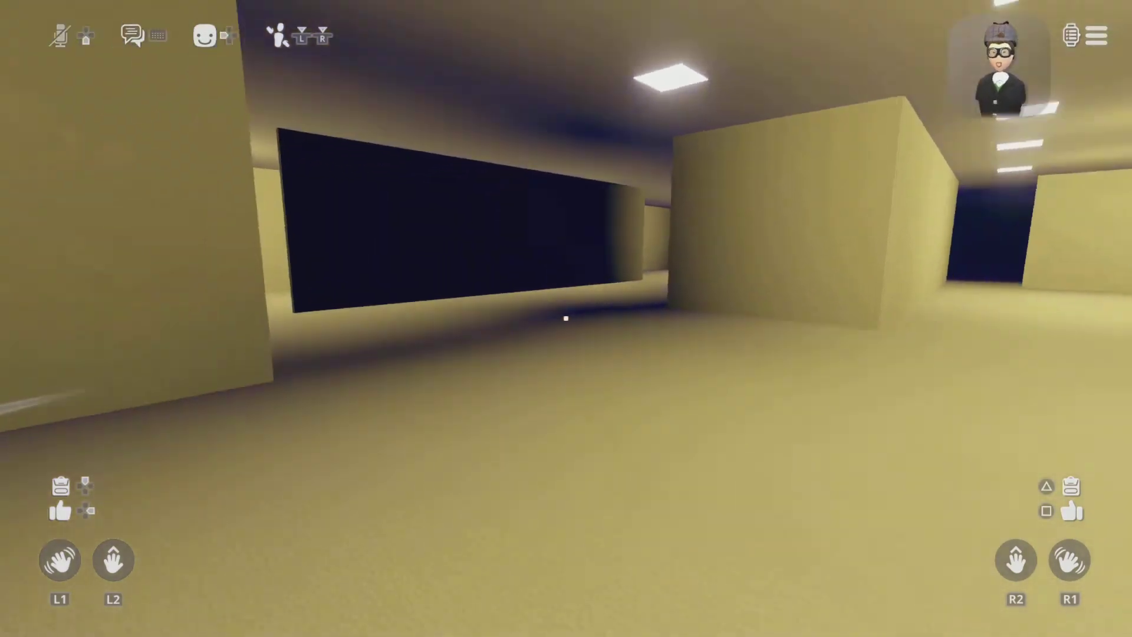
key("w")
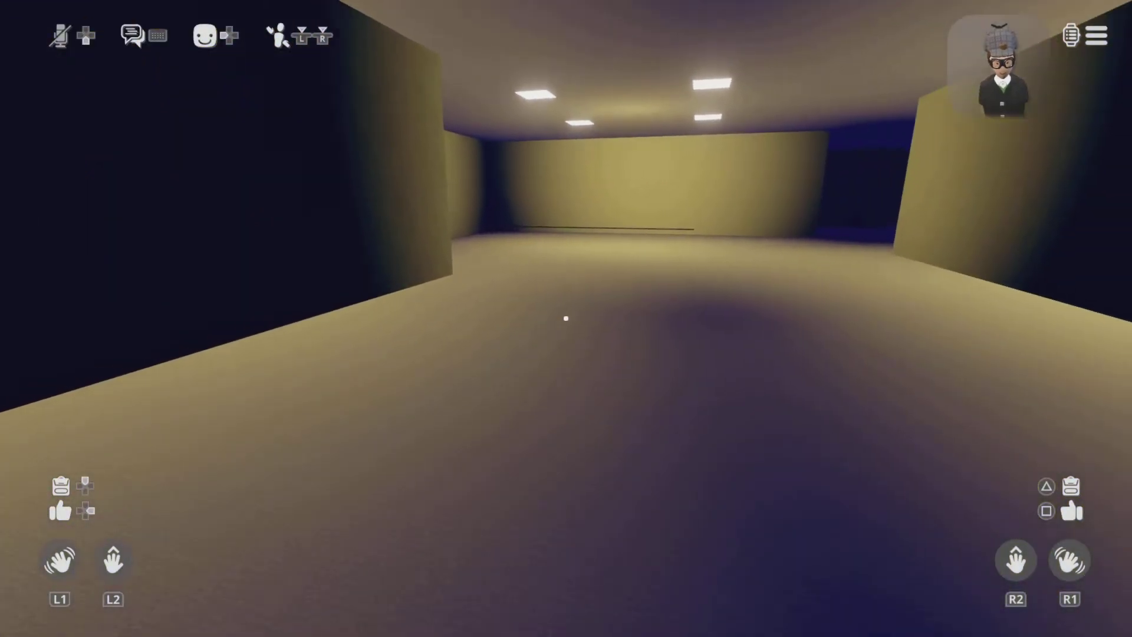
key("w")
key("w")
key("w")
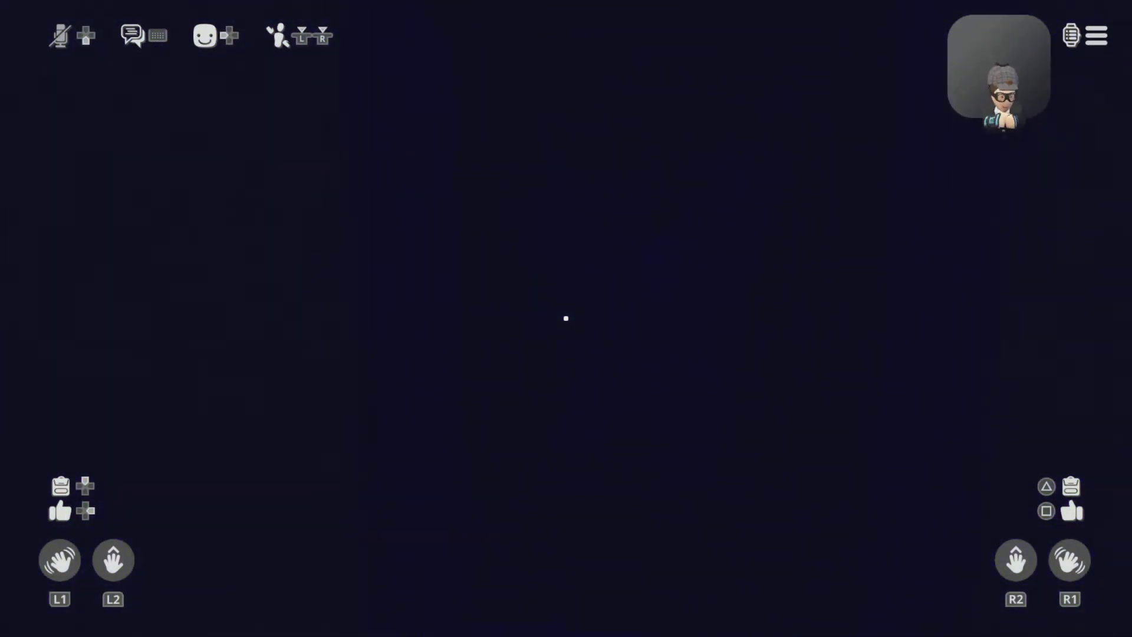
- Turn right in the dark area to face a dark wall, then walk onto the blue floor
key("d")
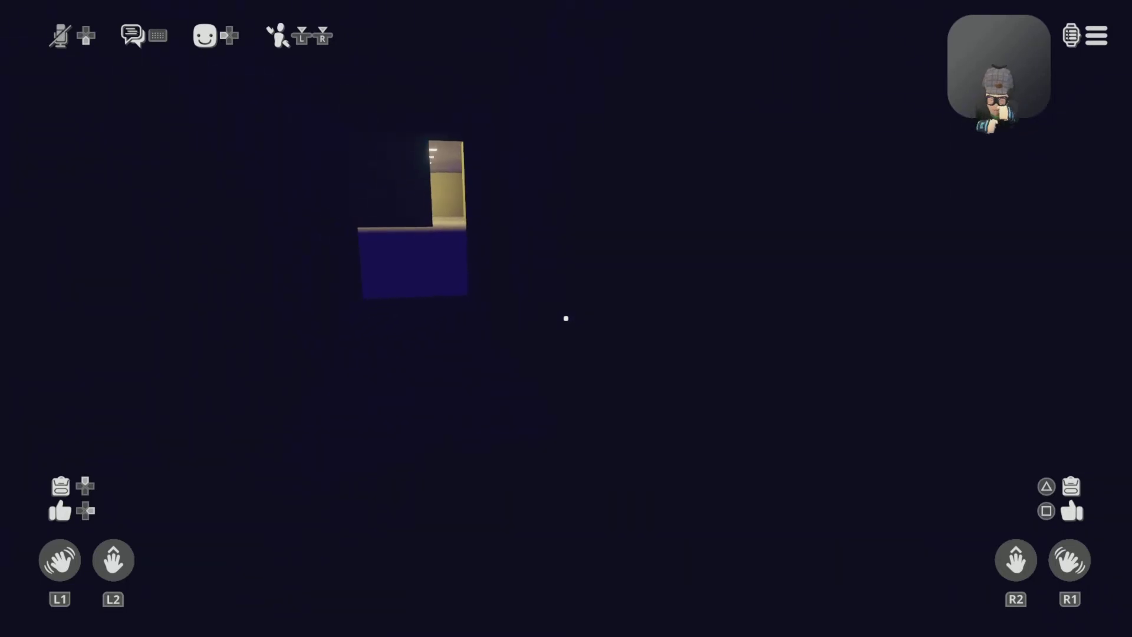
key("d")
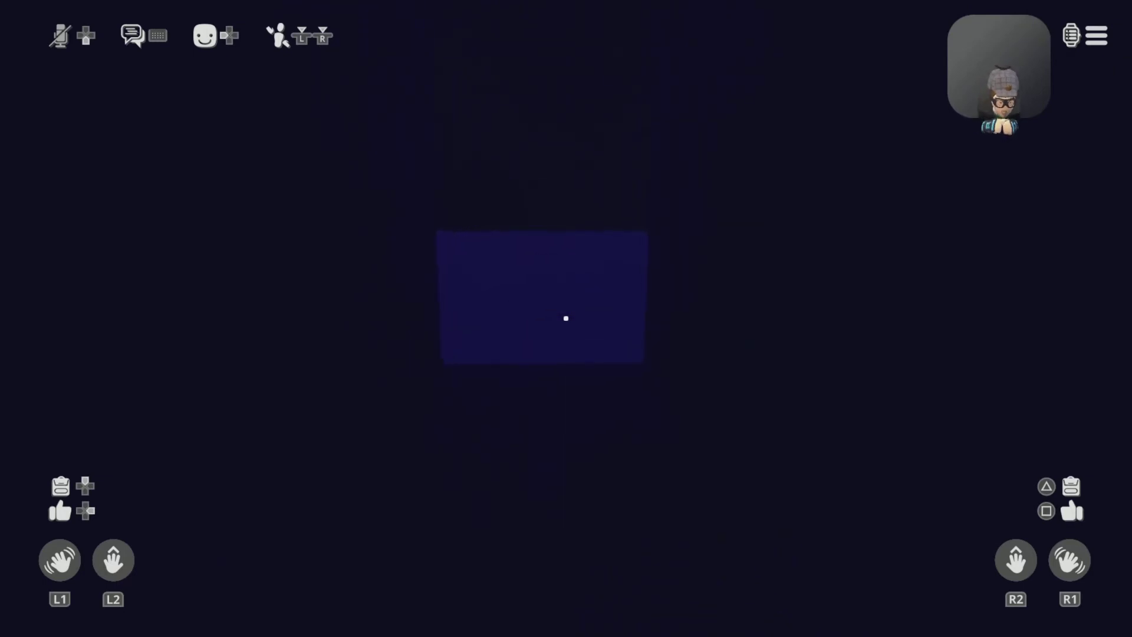
key("w")
- Walk the blue corridor past the lit room, scanning around into a straight corridor
key("a")
key("w")
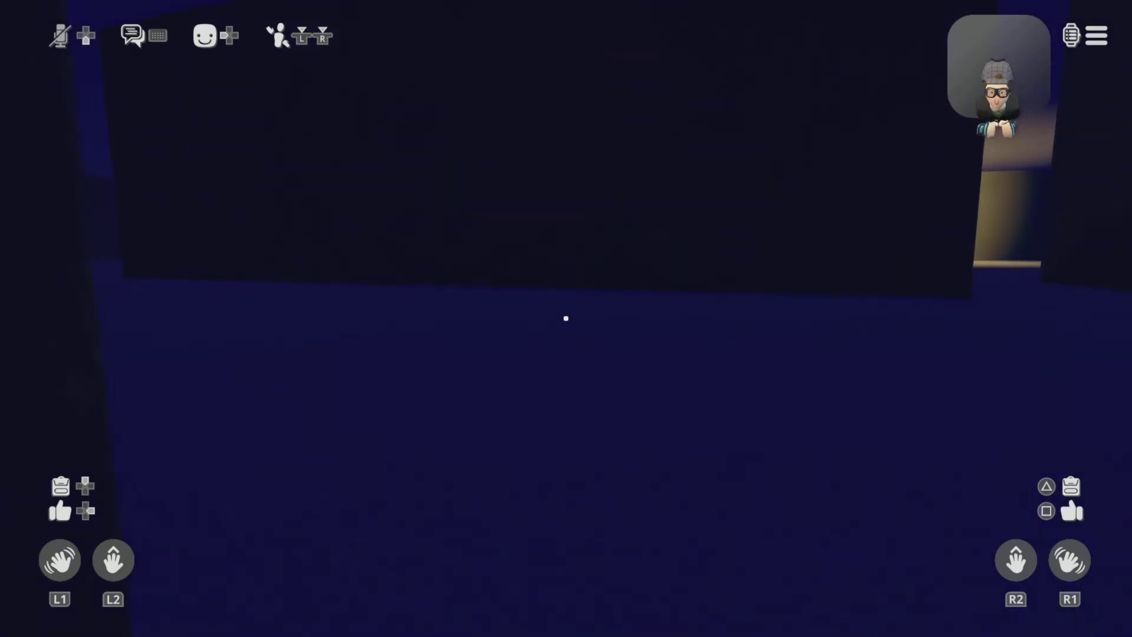
key("d")
key("d")
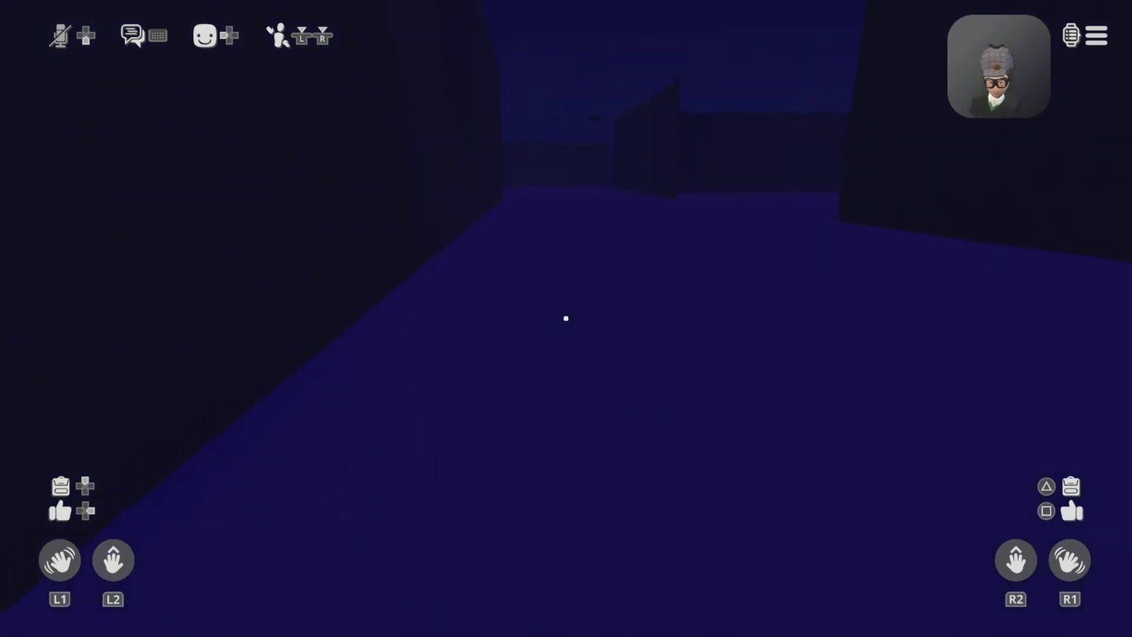
key("w")
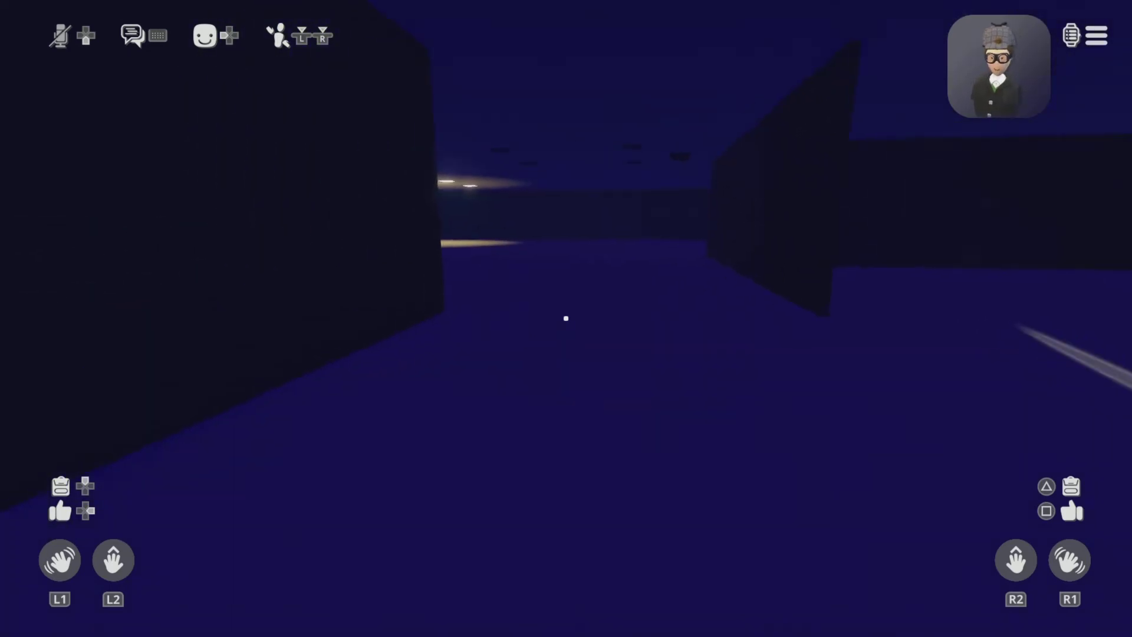
key("w")
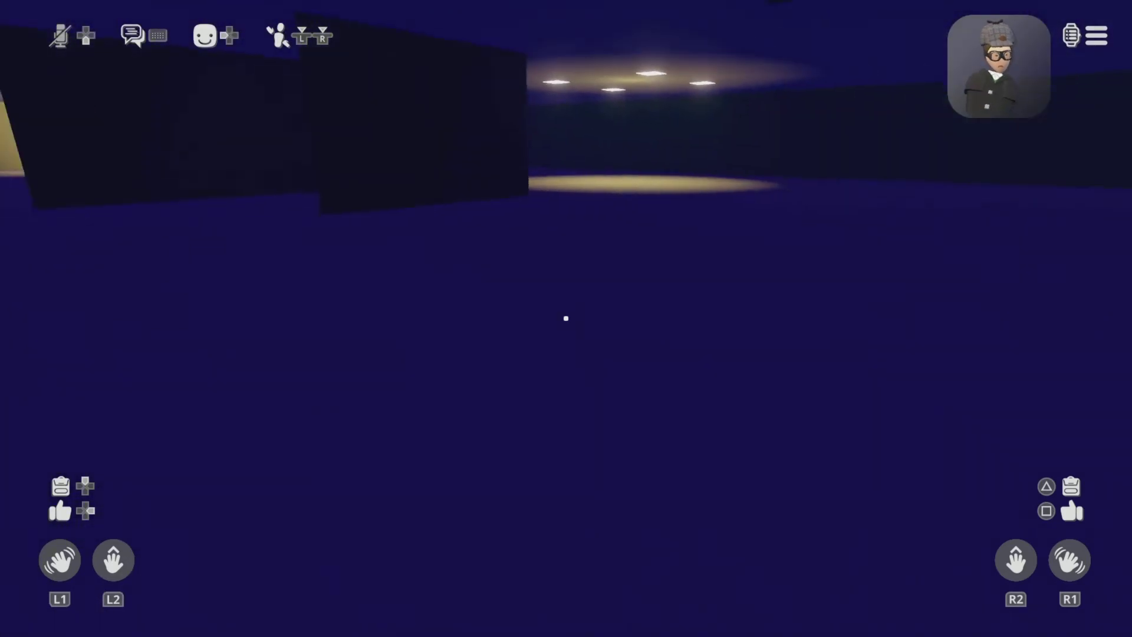
key("d")
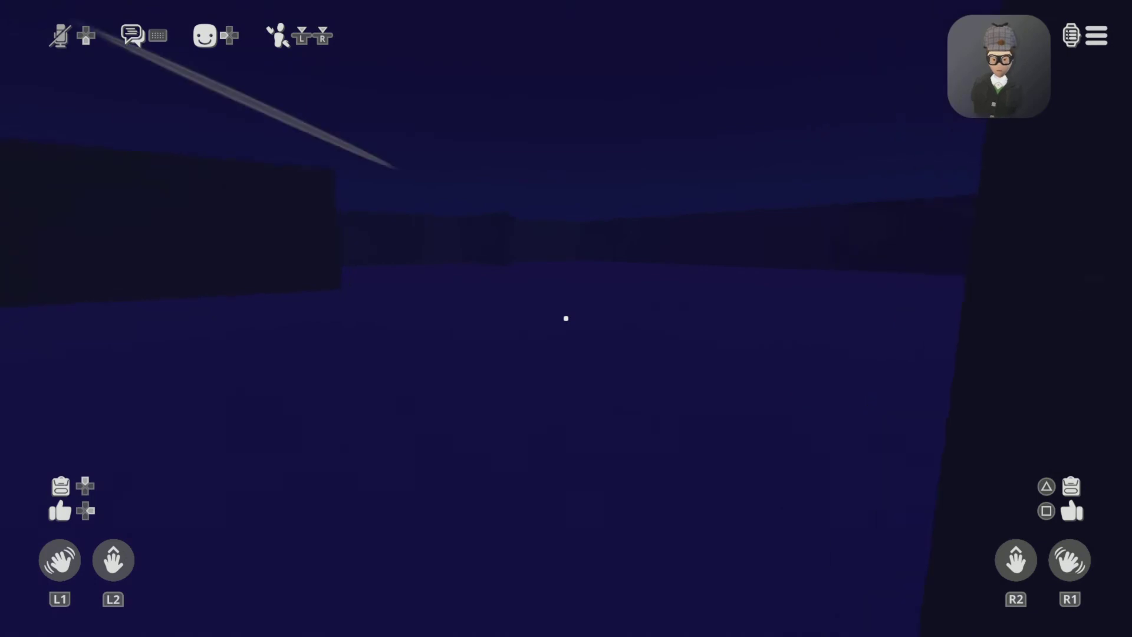
key("d")
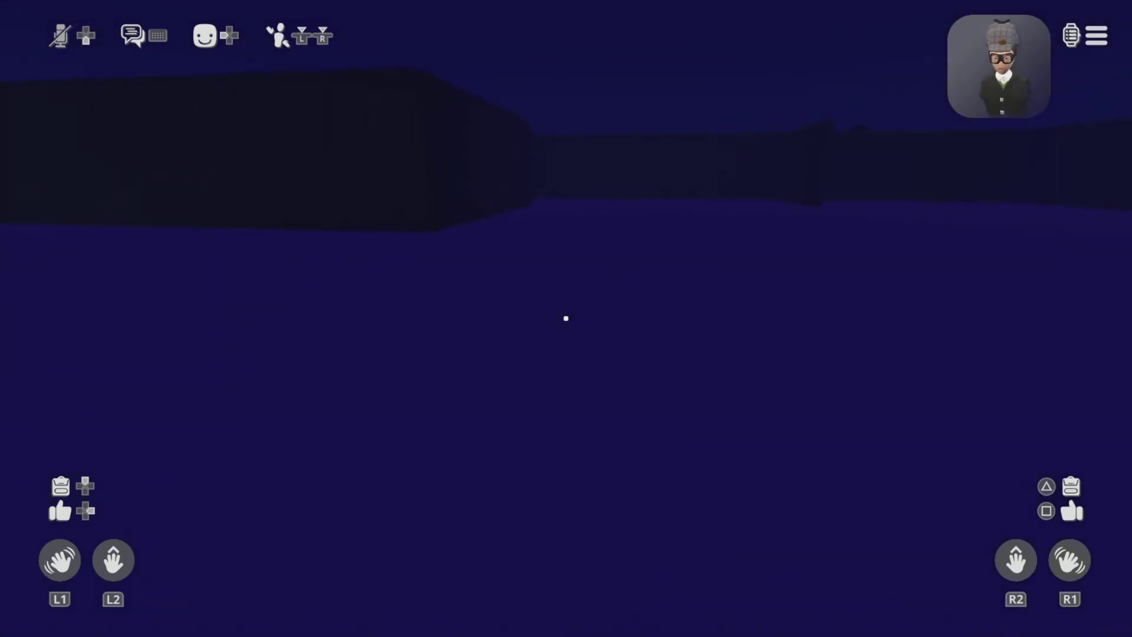
key("a")
key("a")
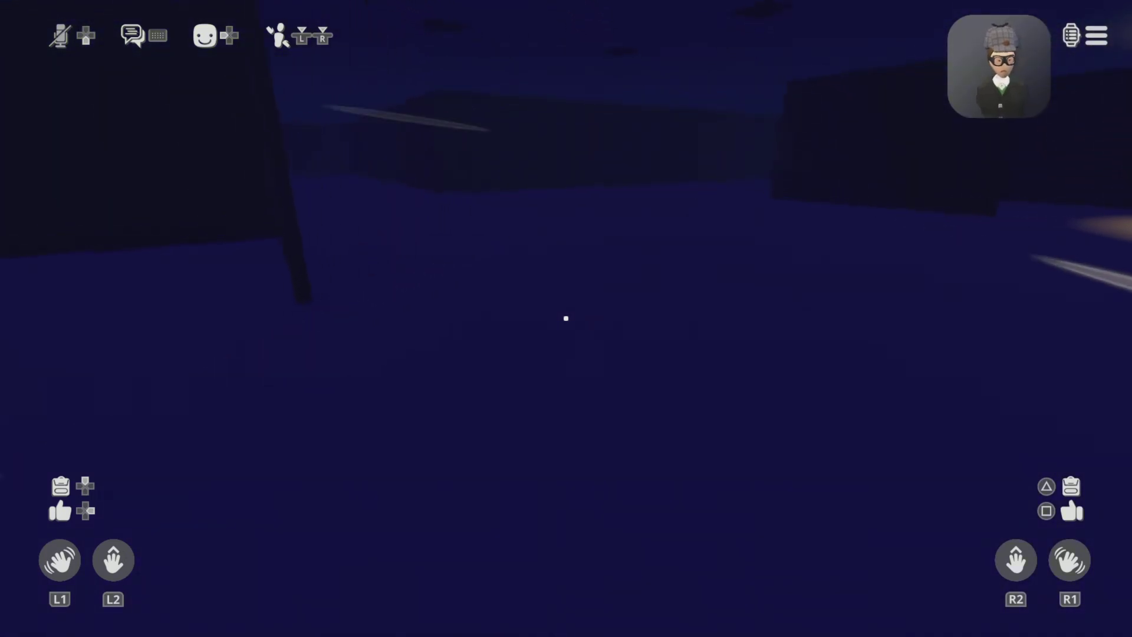
key("d")
key("a")
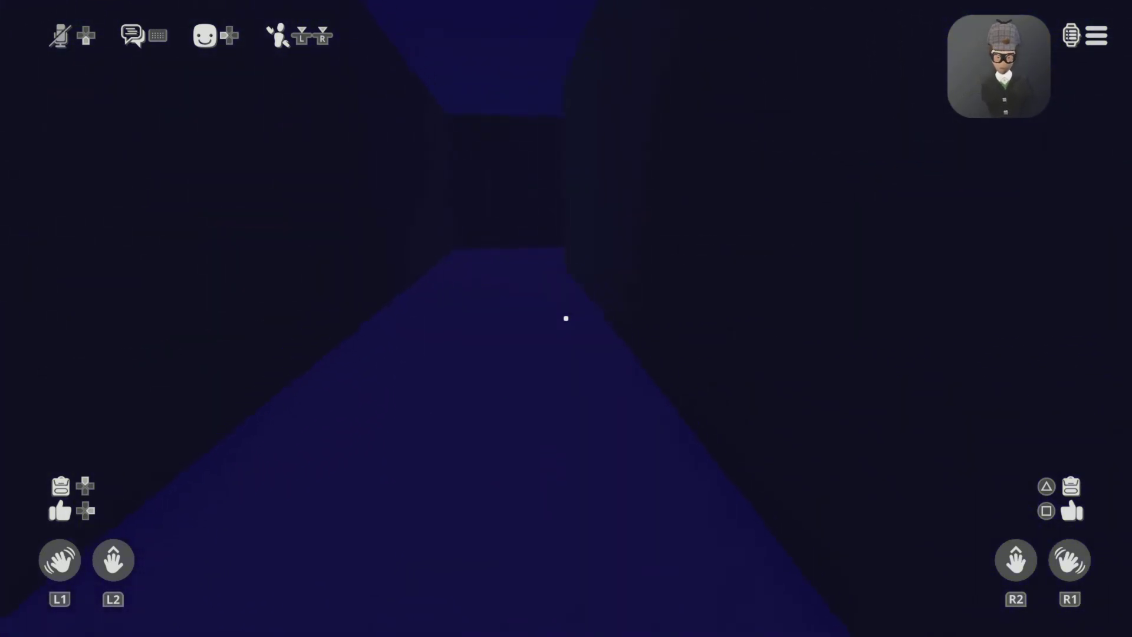
key("a")
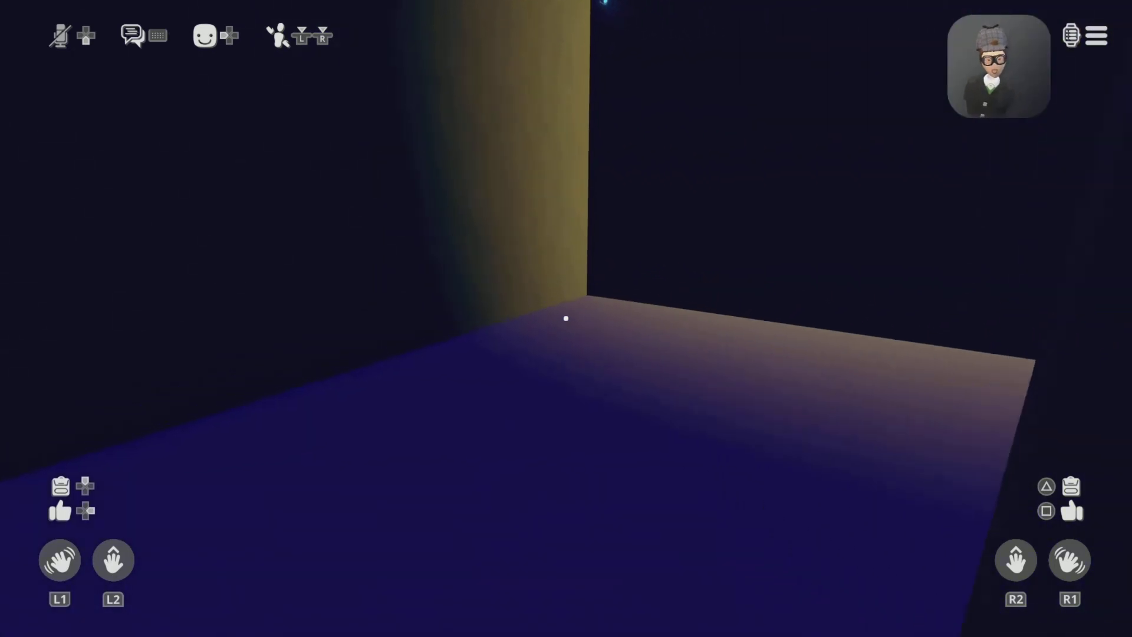
- Look into the yellow room with the black cube, then pick the dark corridor
key("d")
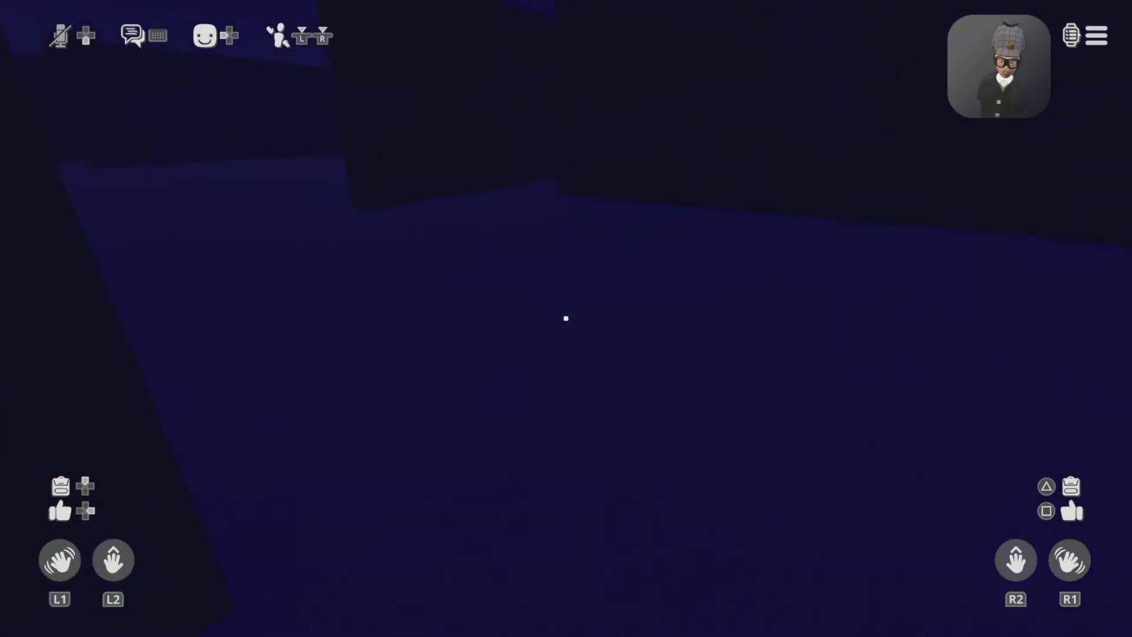
key("a")
key("d")
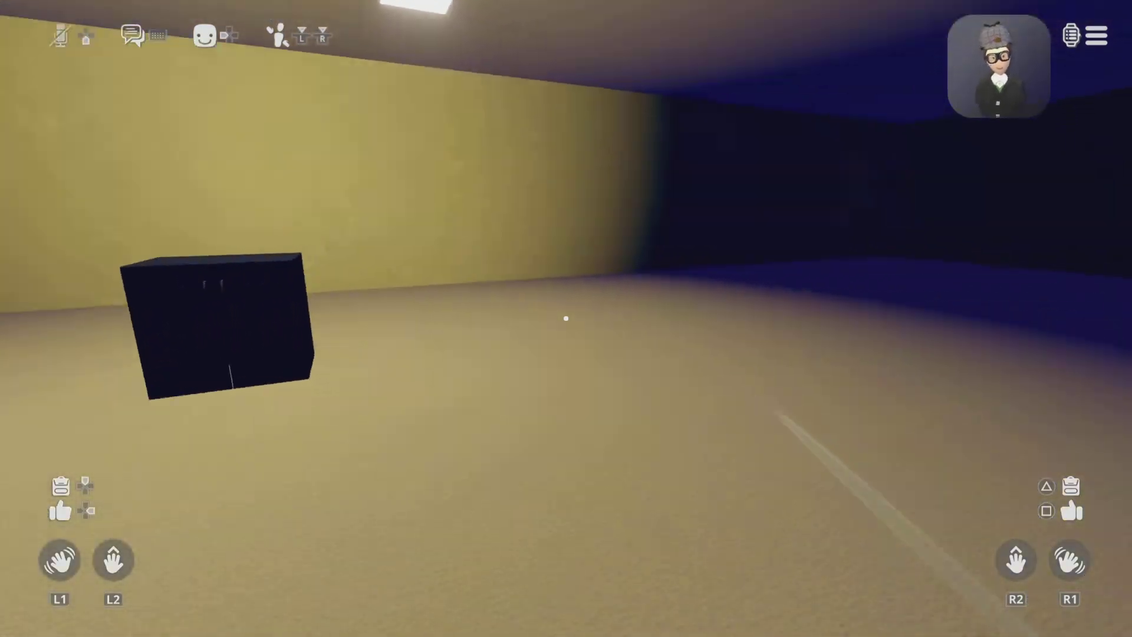
key("d")
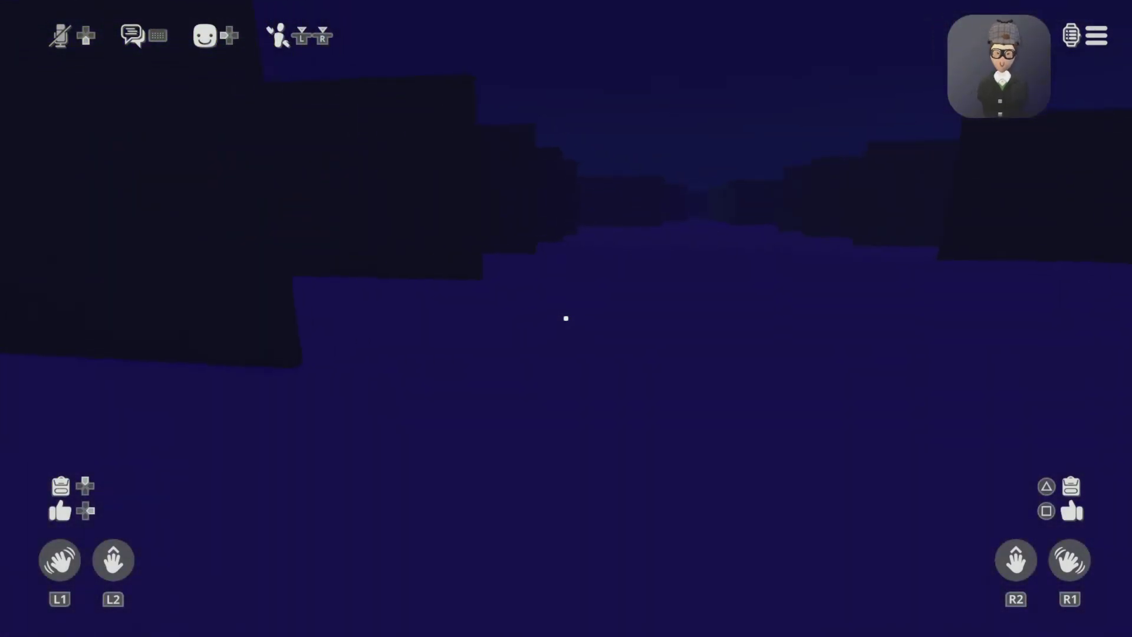
key("a")
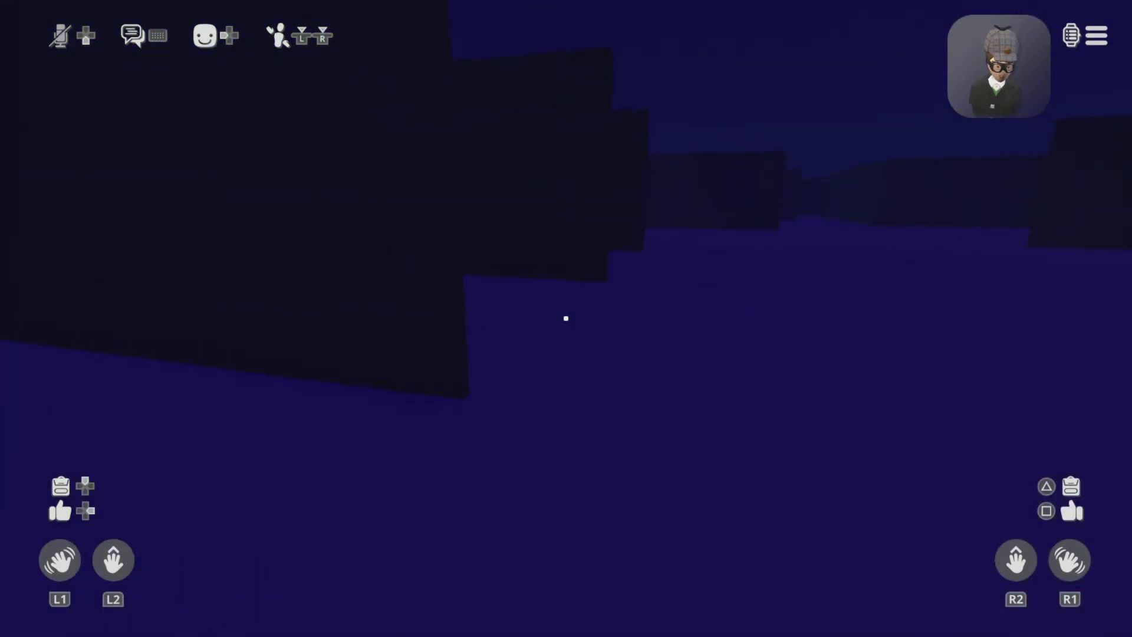
key("a")
key("d")
key("a")
key("d")
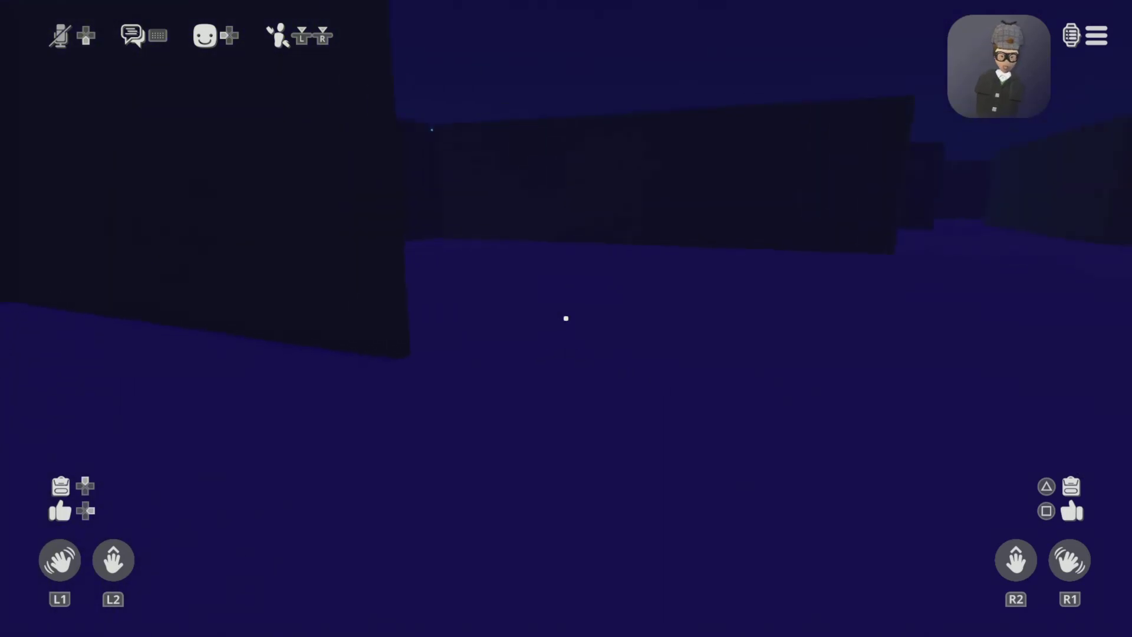
key("d")
key("w")
- Walk the dark corridor, turn at the corner, and head toward the EXIT sign
key("w")
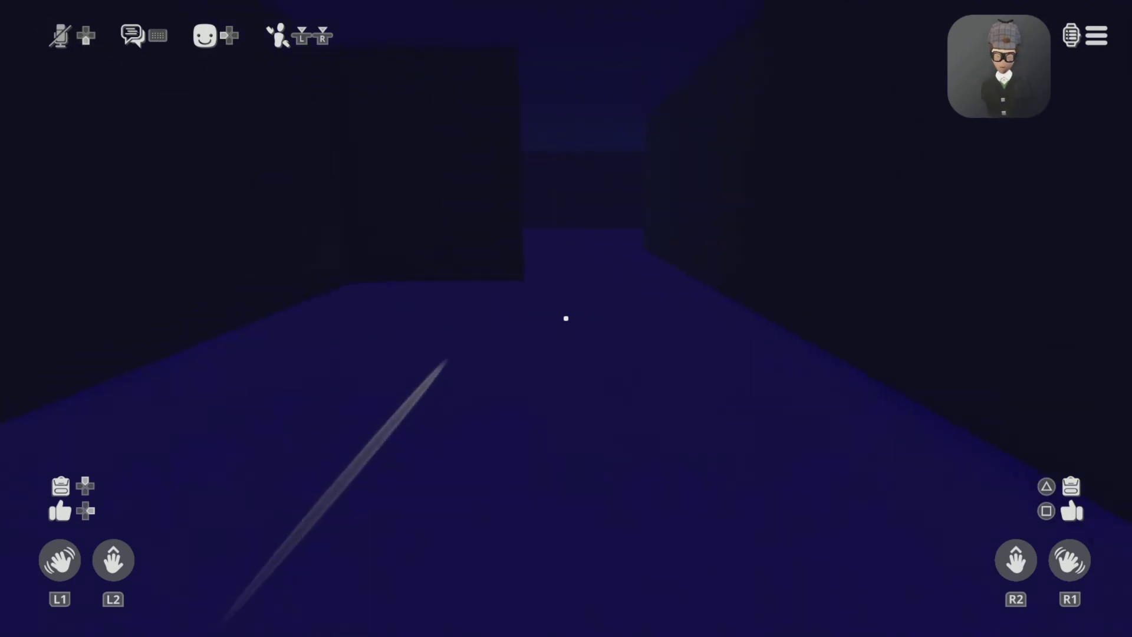
key("w")
key("a")
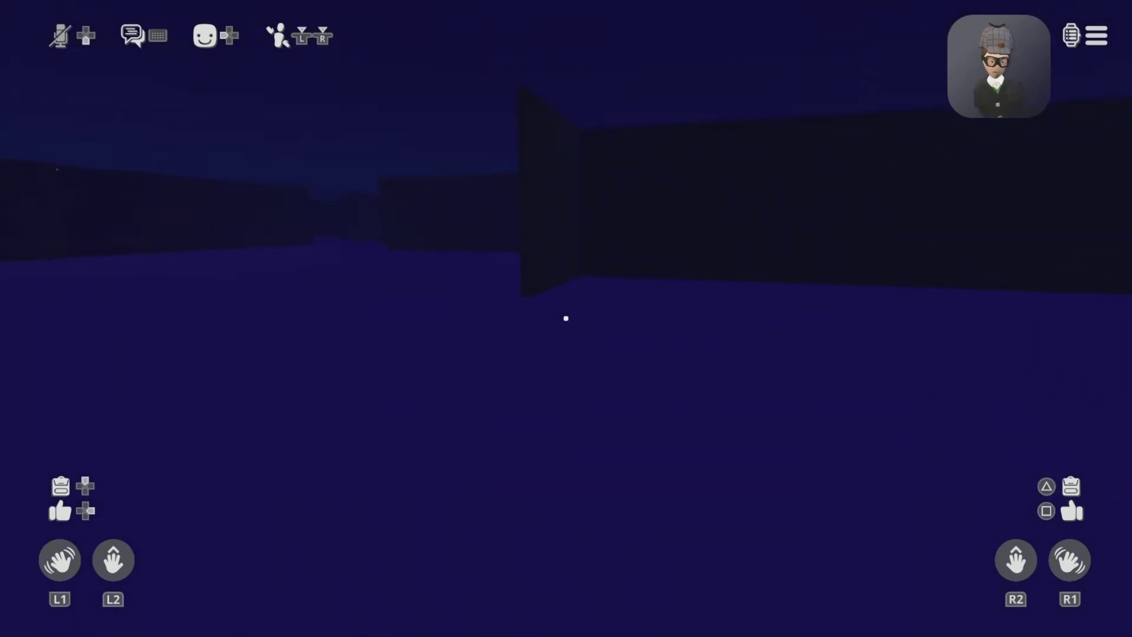
key("a")
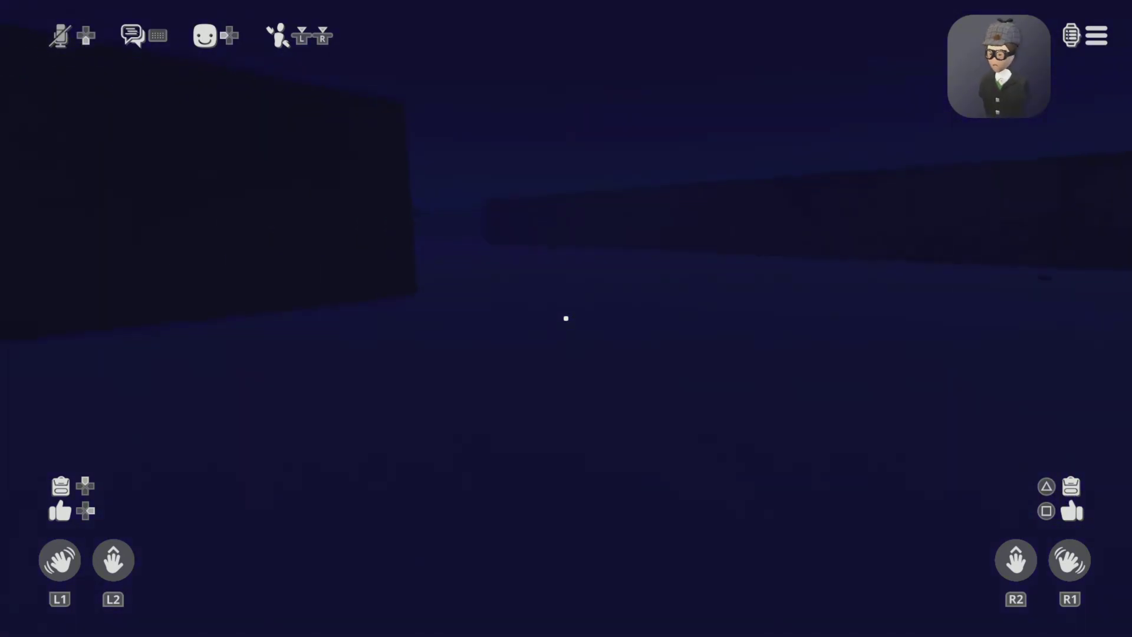
key("a")
key("a")
key("w")
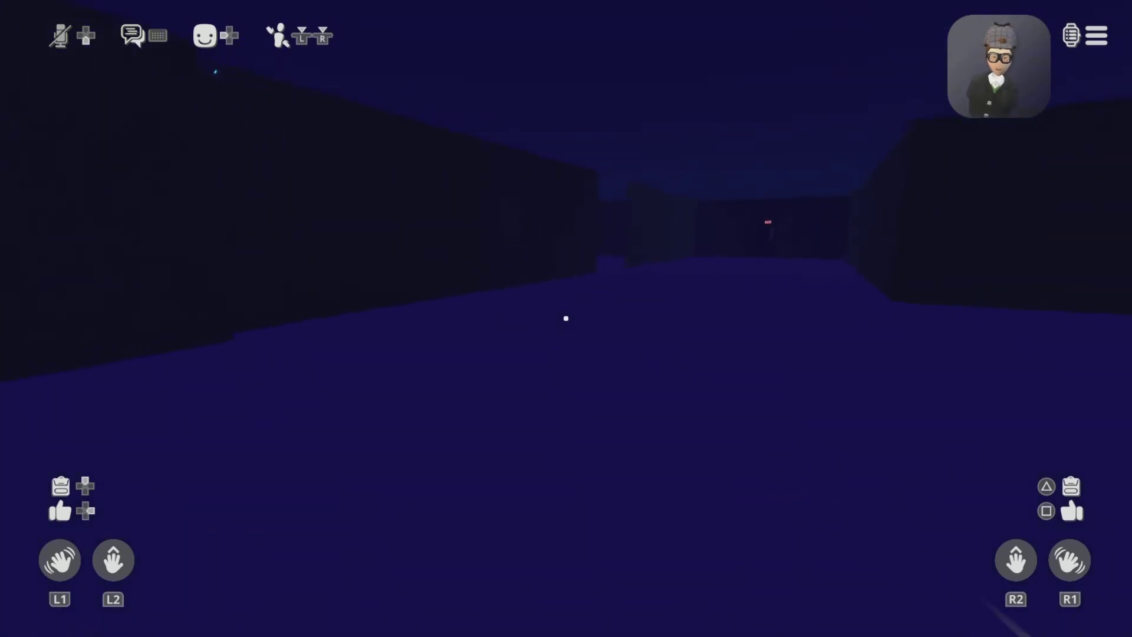
key("w")
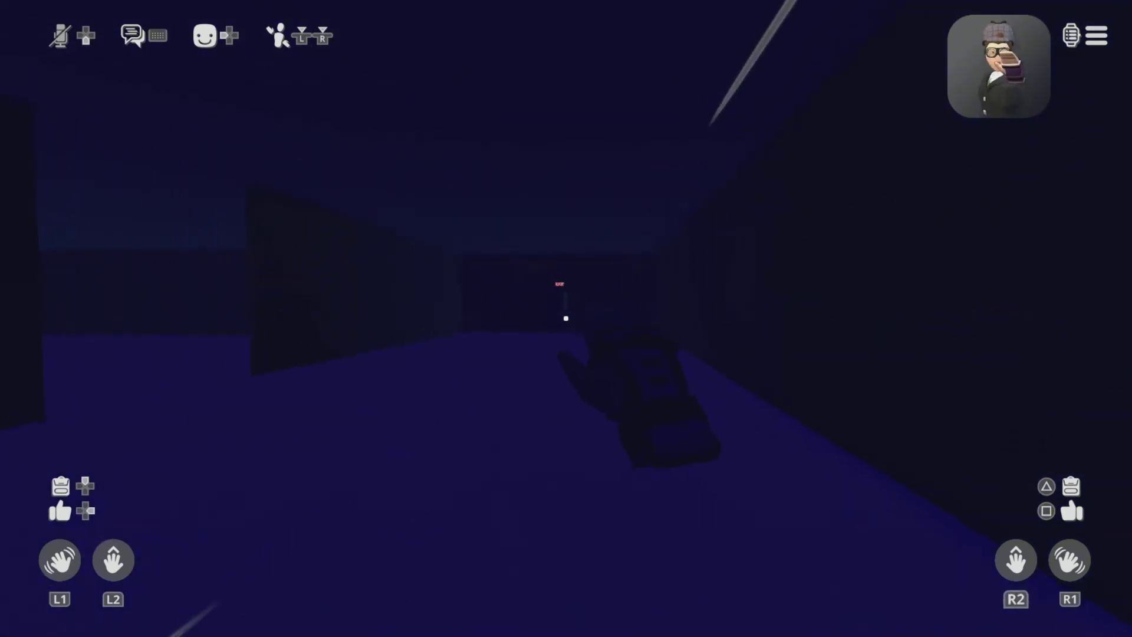
- Walk through the EXIT, past the staircase by the Staff Only door, into darkness
key("w")
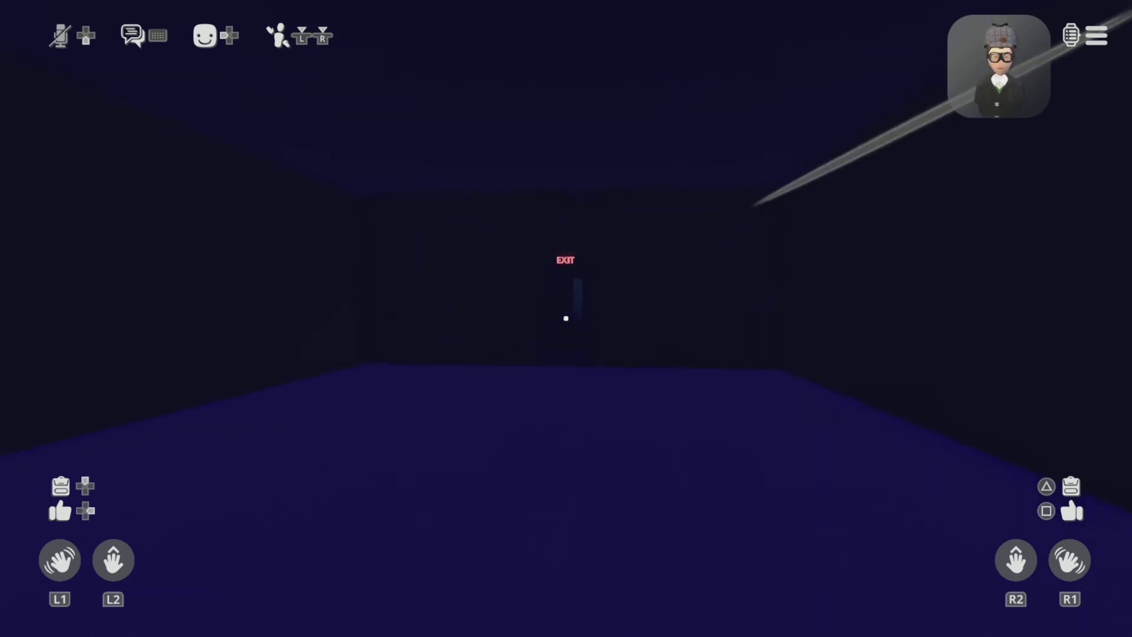
key("w")
key("d")
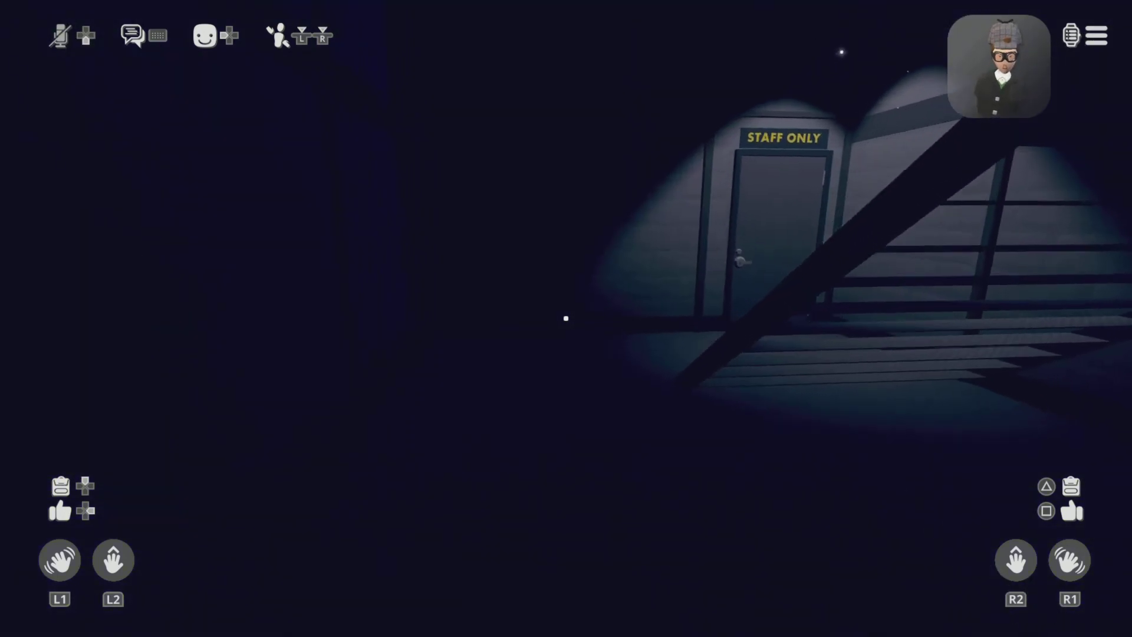
key("w")
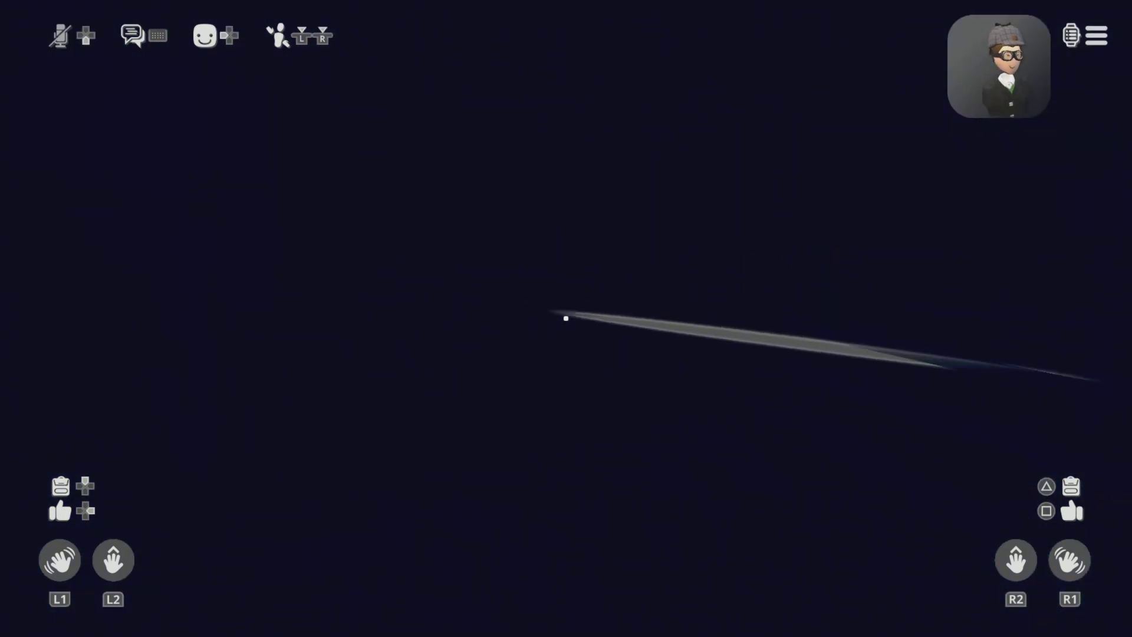